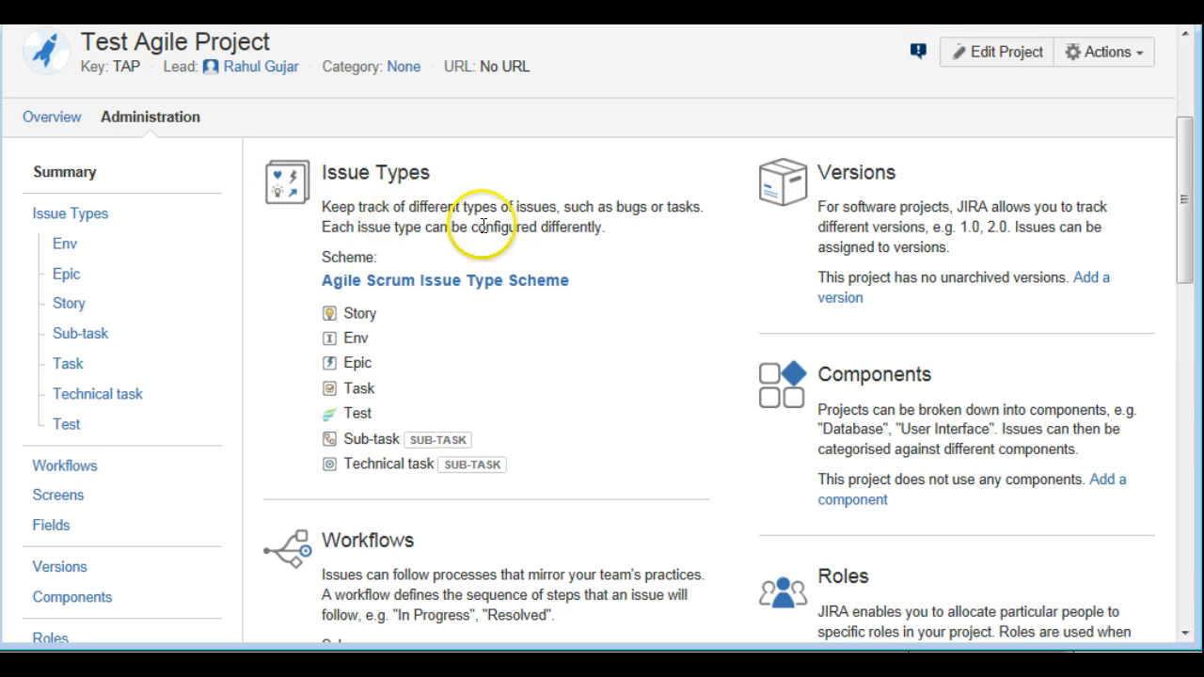
# Open the project's Agile Field Configuration Scheme and check the Acceptance Criteria field's entry
pyautogui.scroll(-5, 646, 399)
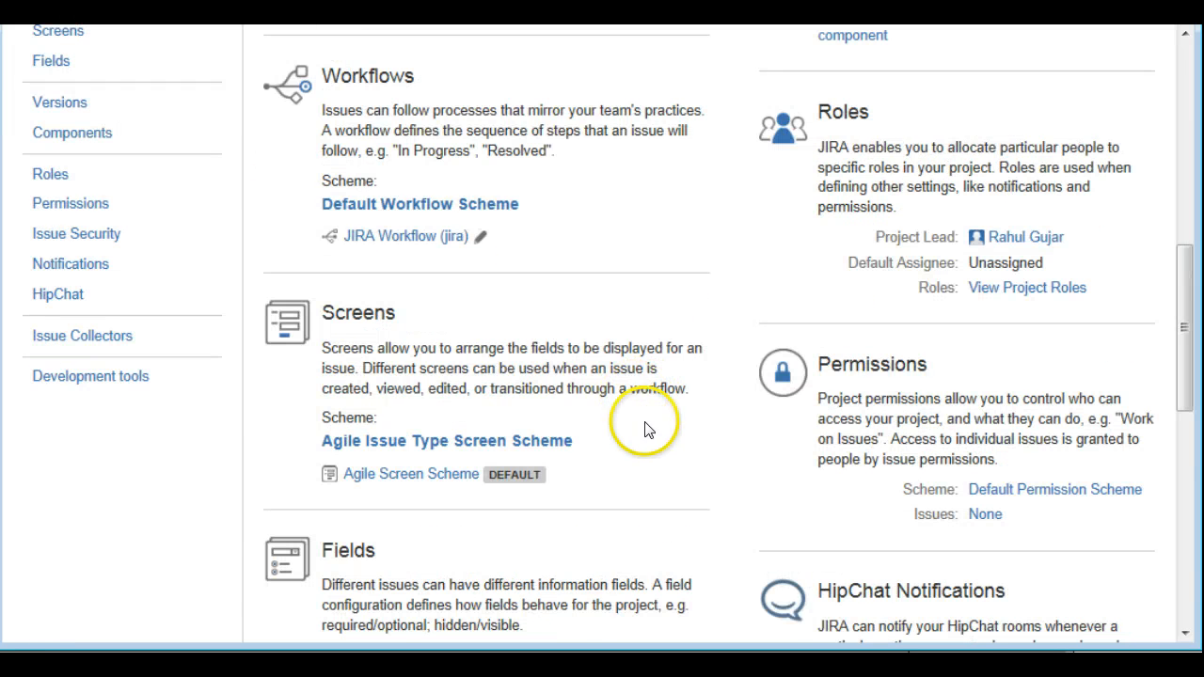
pyautogui.scroll(-1, 649, 418)
pyautogui.scroll(-2, 661, 470)
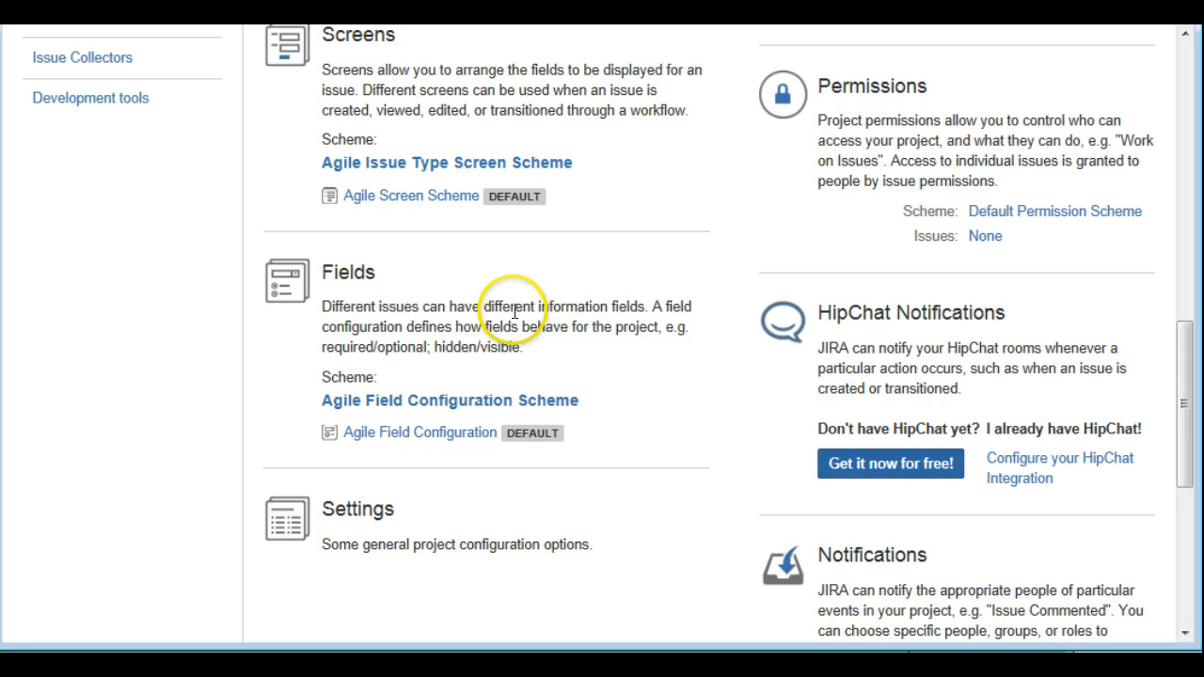
pyautogui.click(440, 408)
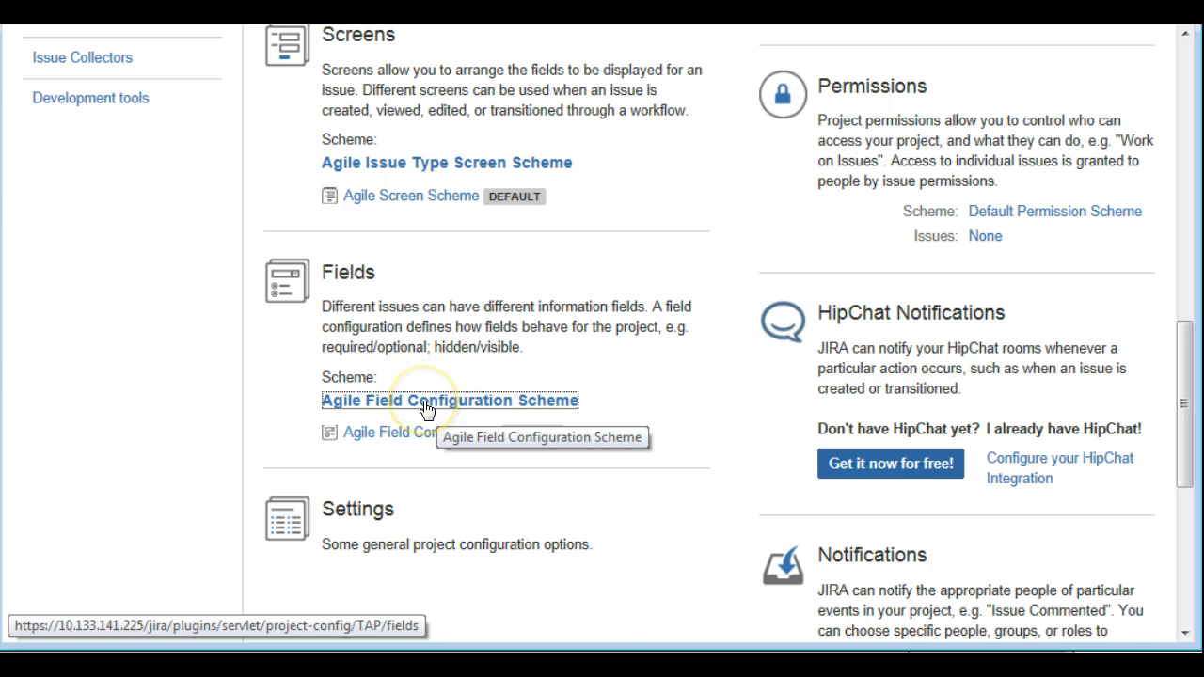
pyautogui.scroll(-5, 426, 409)
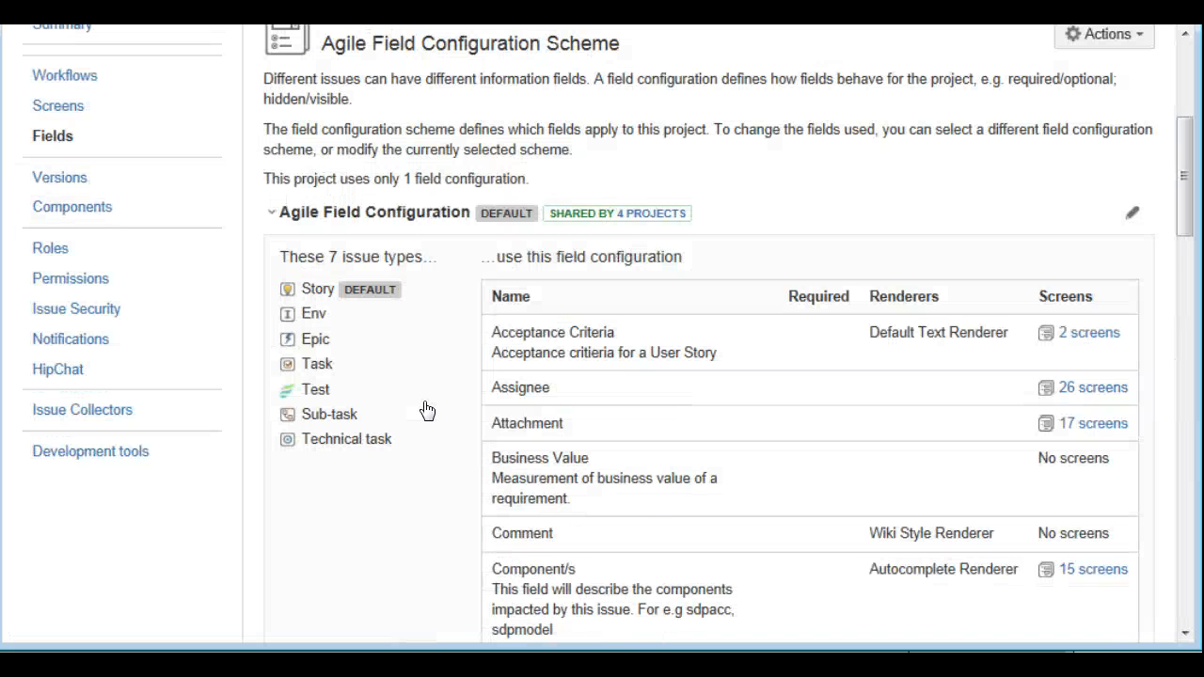
pyautogui.scroll(1, 426, 409)
pyautogui.moveTo(485, 373); pyautogui.dragTo(1103, 397)
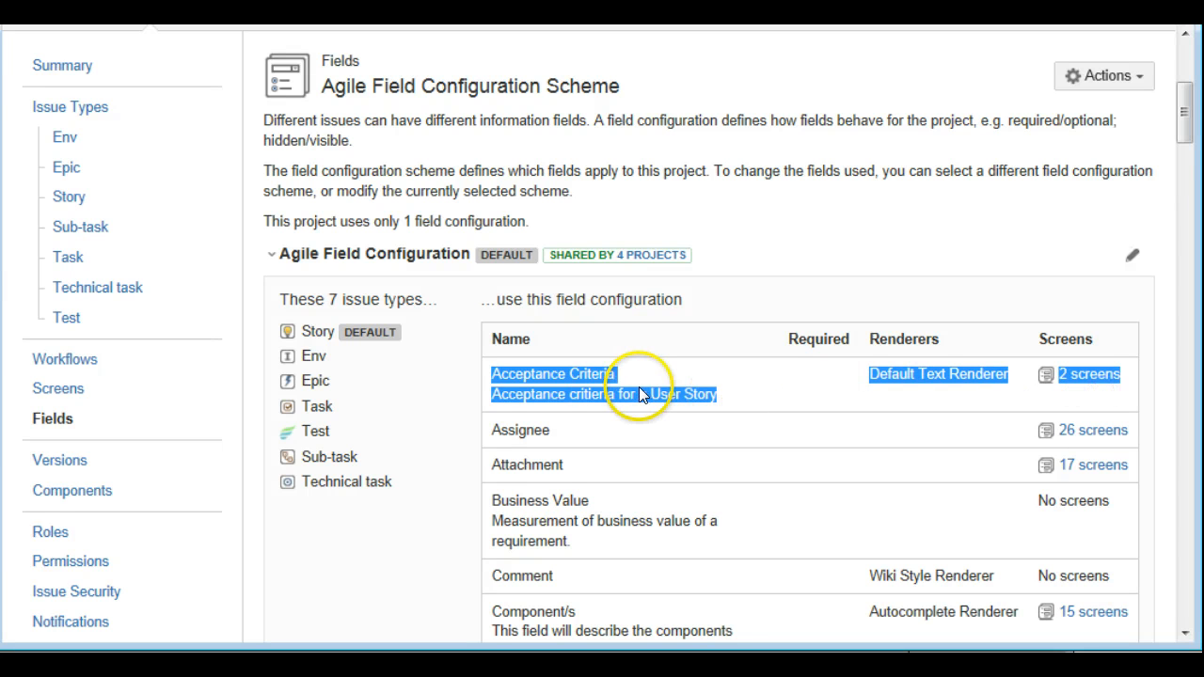
pyautogui.click(643, 395)
pyautogui.scroll(3, 492, 381)
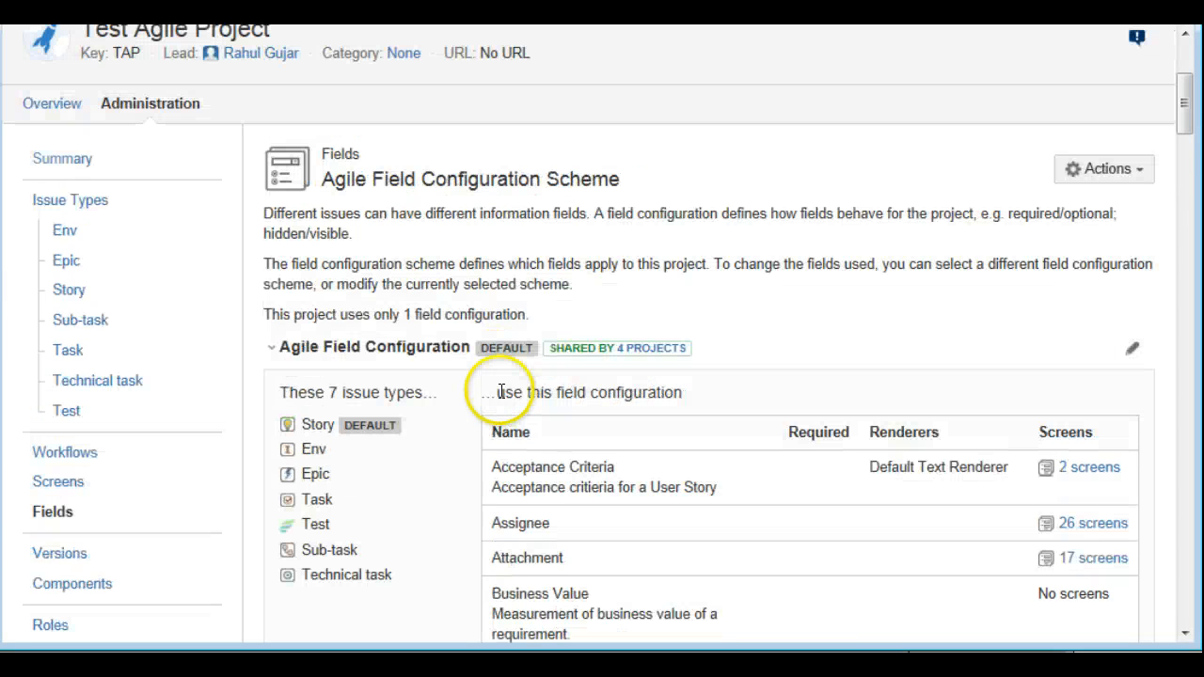
# Open the creation form for a Story in Test Agile Project and check whether it offers the Acceptance Criteria field
pyautogui.click(555, 158)
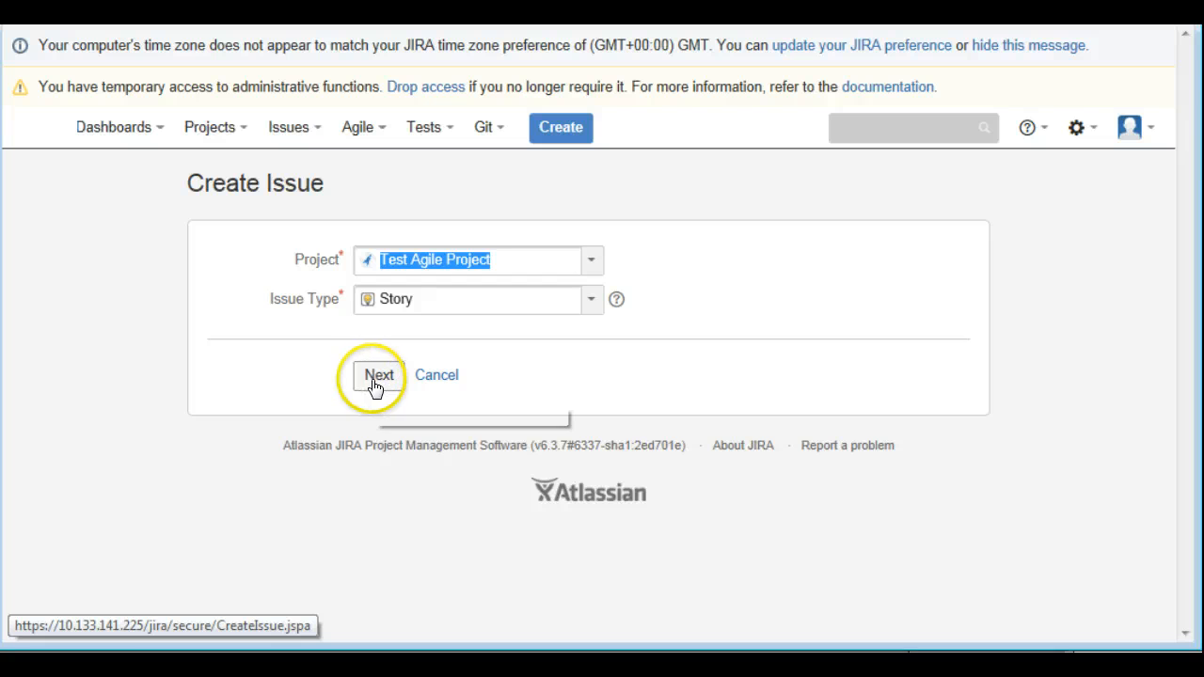
pyautogui.click(375, 382)
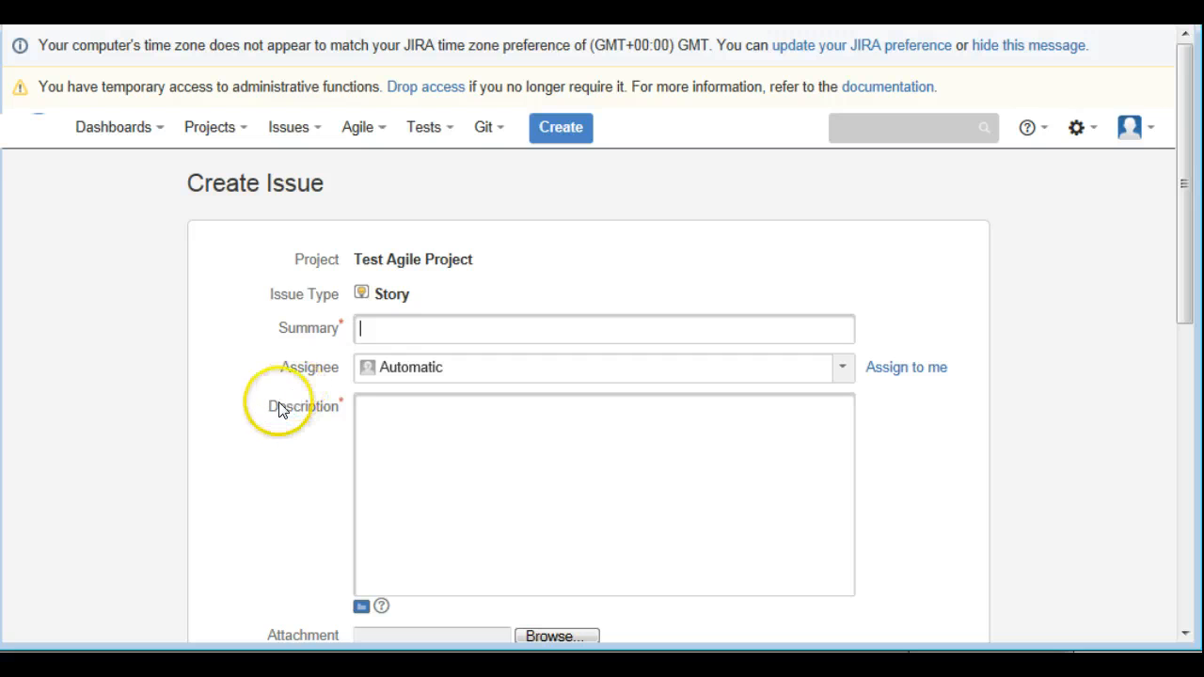
pyautogui.click(310, 411)
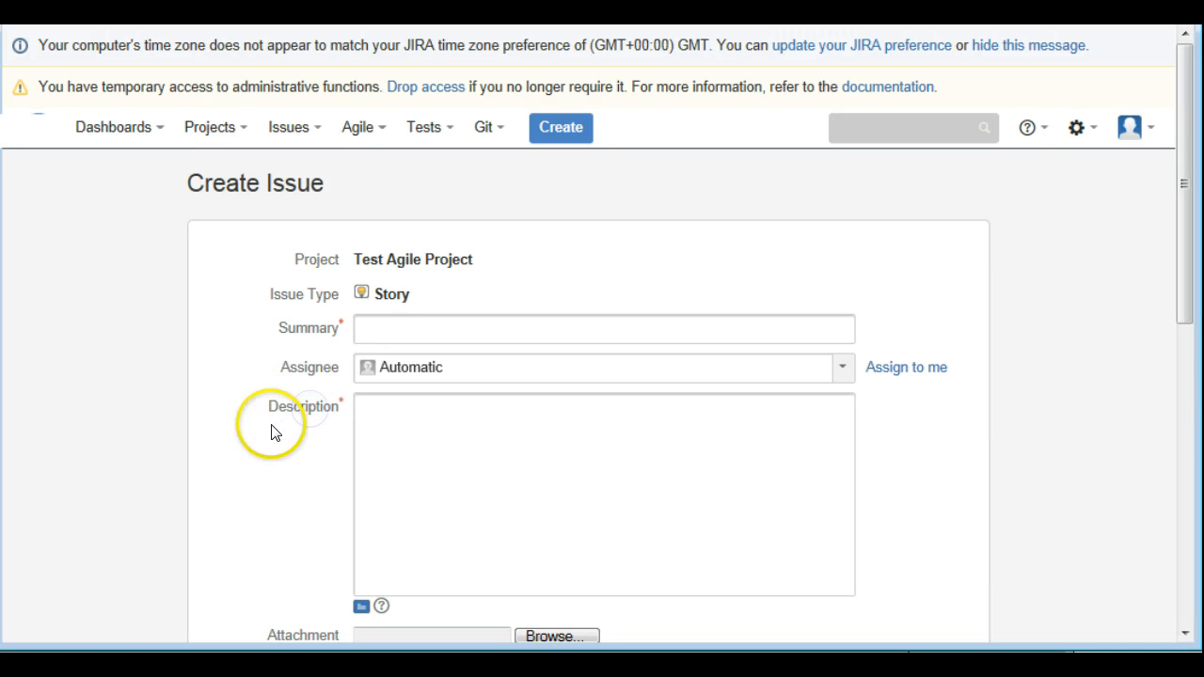
pyautogui.scroll(-5, 271, 431)
pyautogui.scroll(-2, 271, 431)
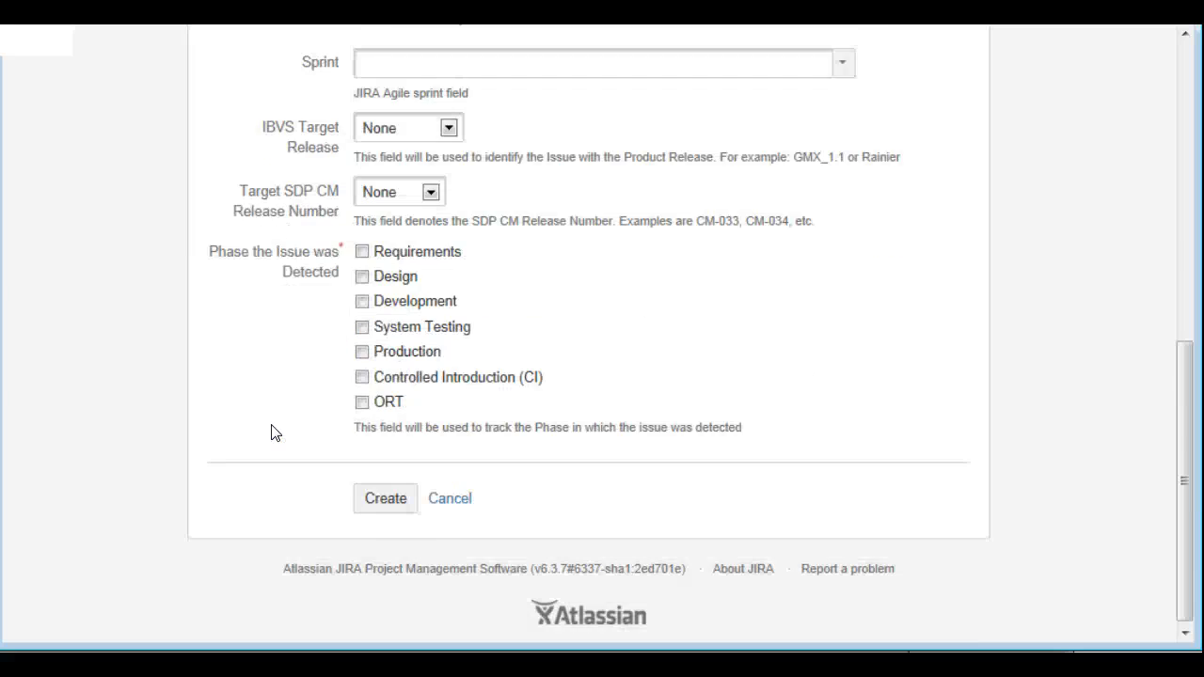
pyautogui.scroll(7, 271, 431)
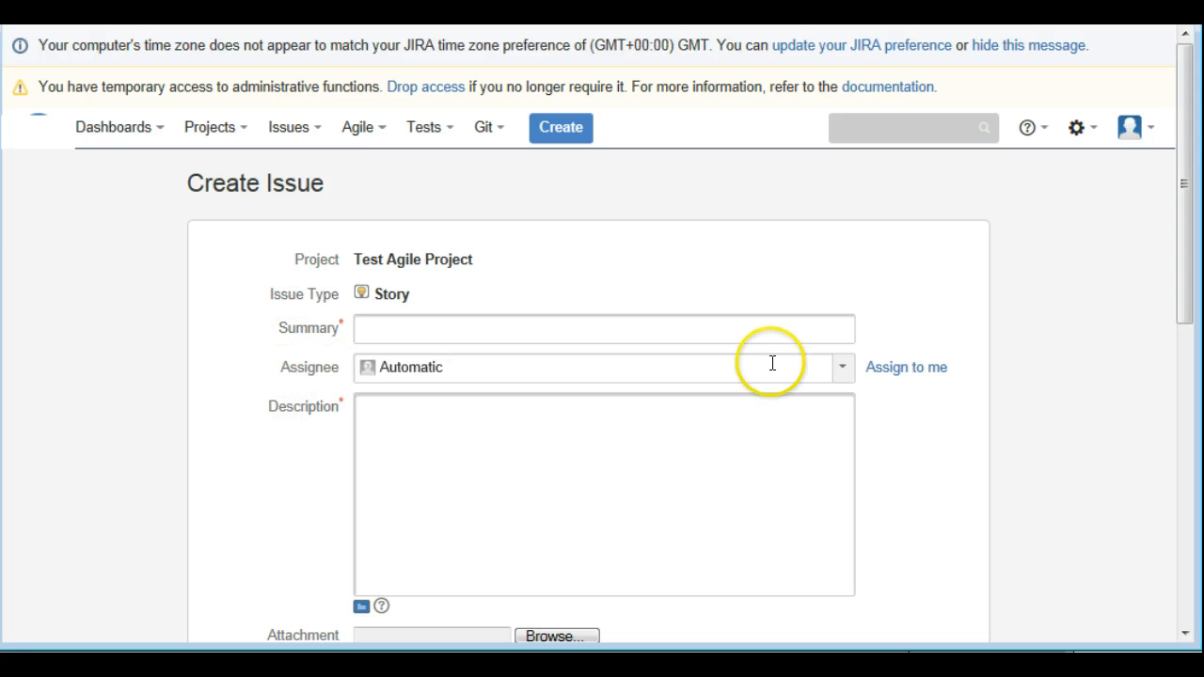
pyautogui.scroll(-2, 238, 419)
pyautogui.scroll(-1, 239, 422)
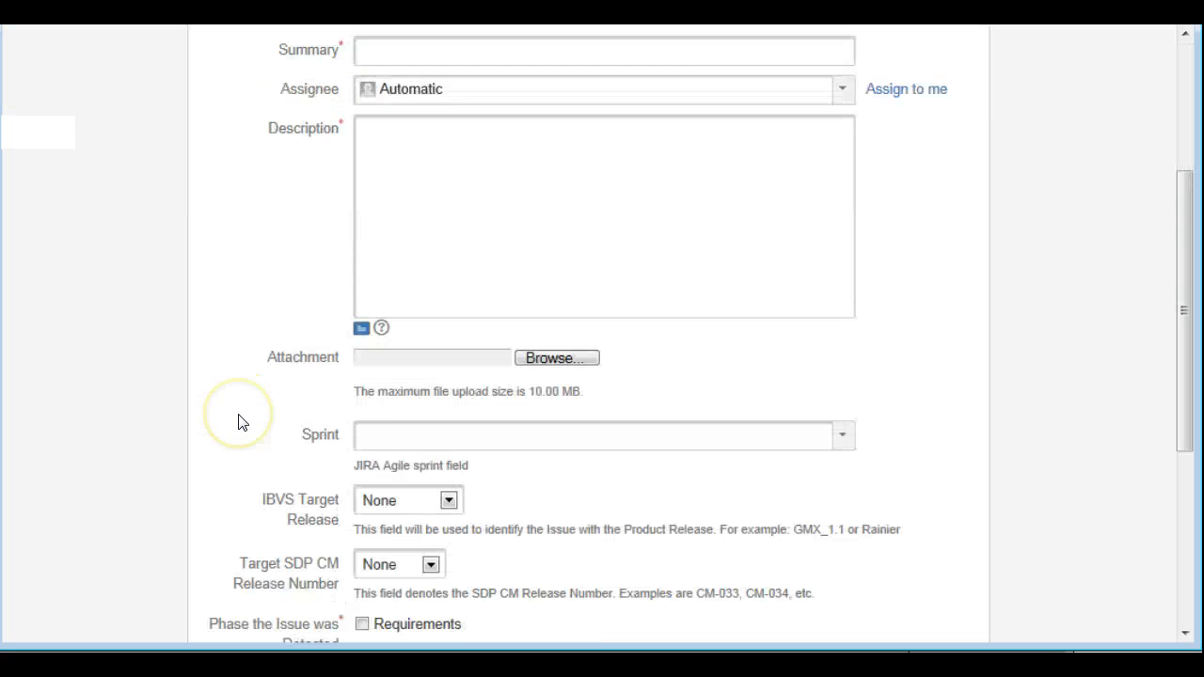
pyautogui.scroll(-2, 252, 404)
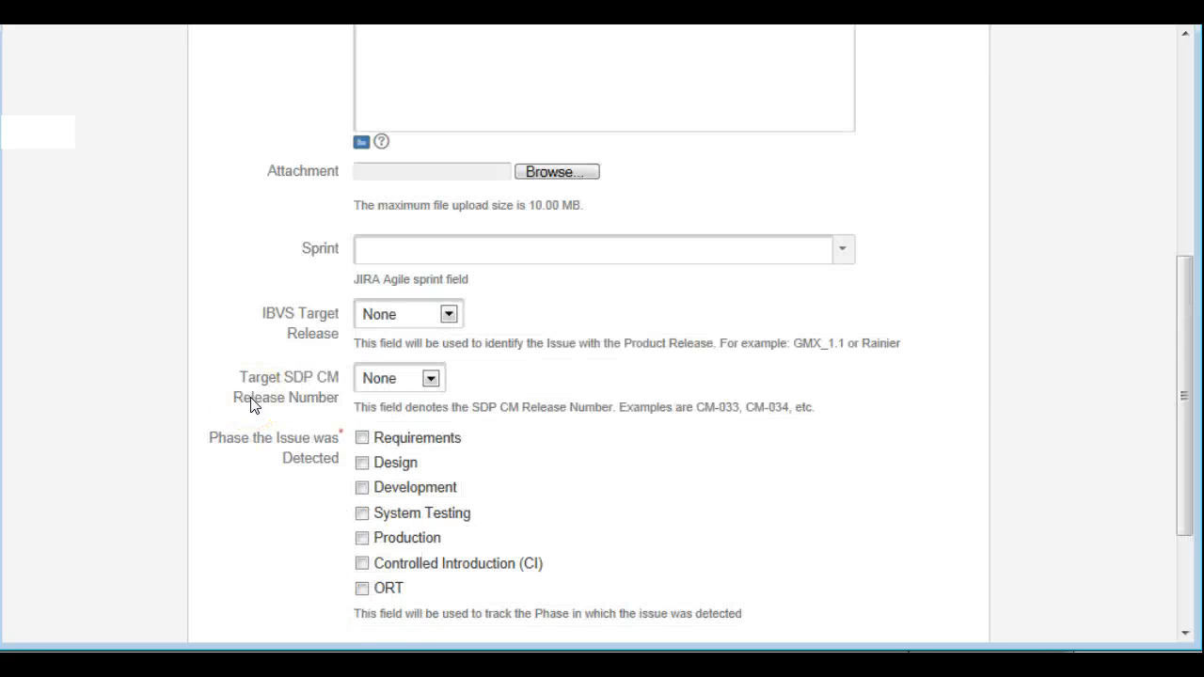
pyautogui.scroll(5, 250, 405)
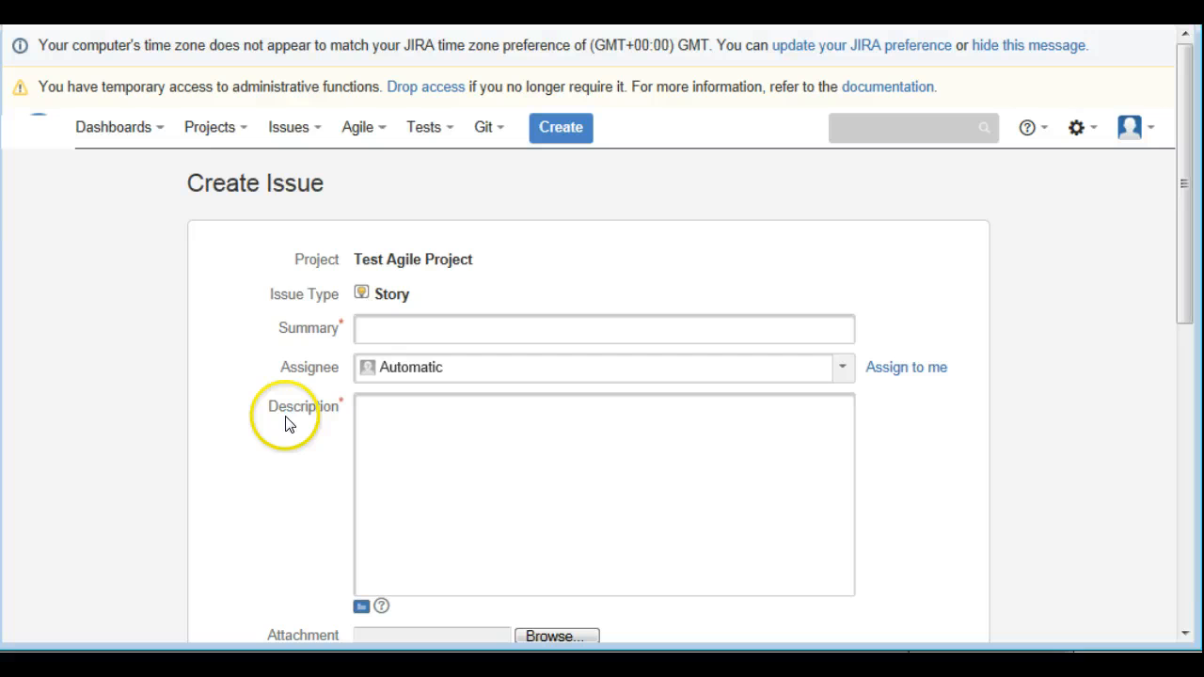
# Open the Custom Fields list in the issue administration and locate the Acceptance Criteria field
pyautogui.click(1083, 135)
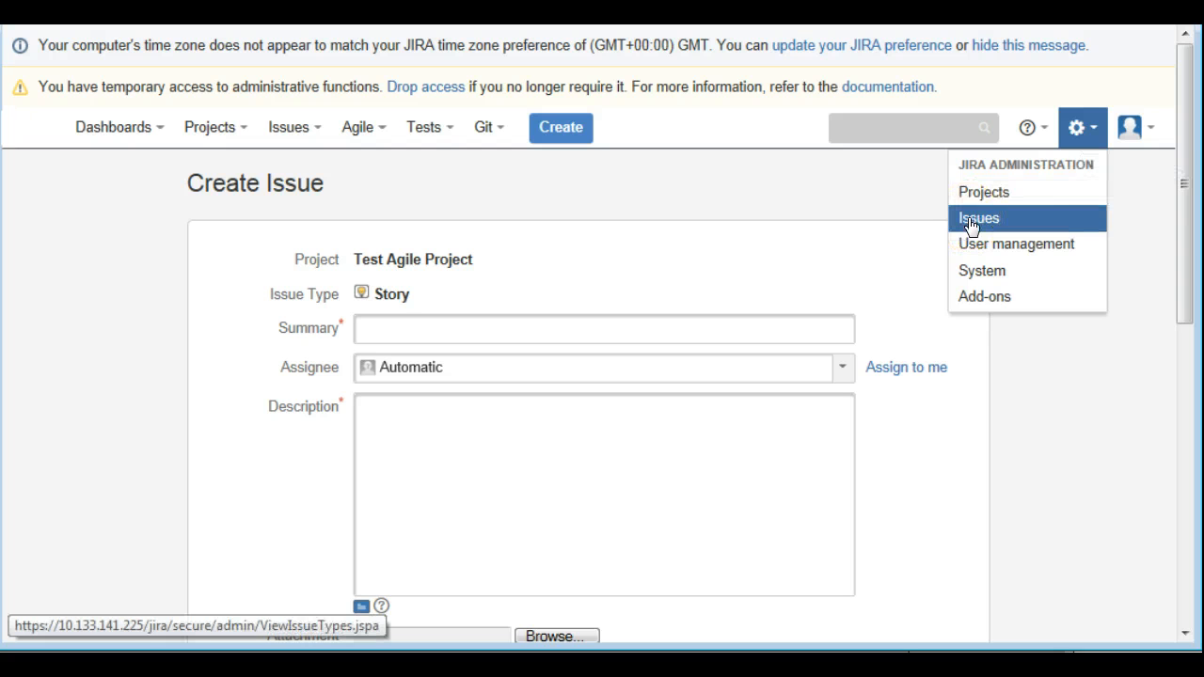
pyautogui.click(1078, 132)
pyautogui.click(981, 219)
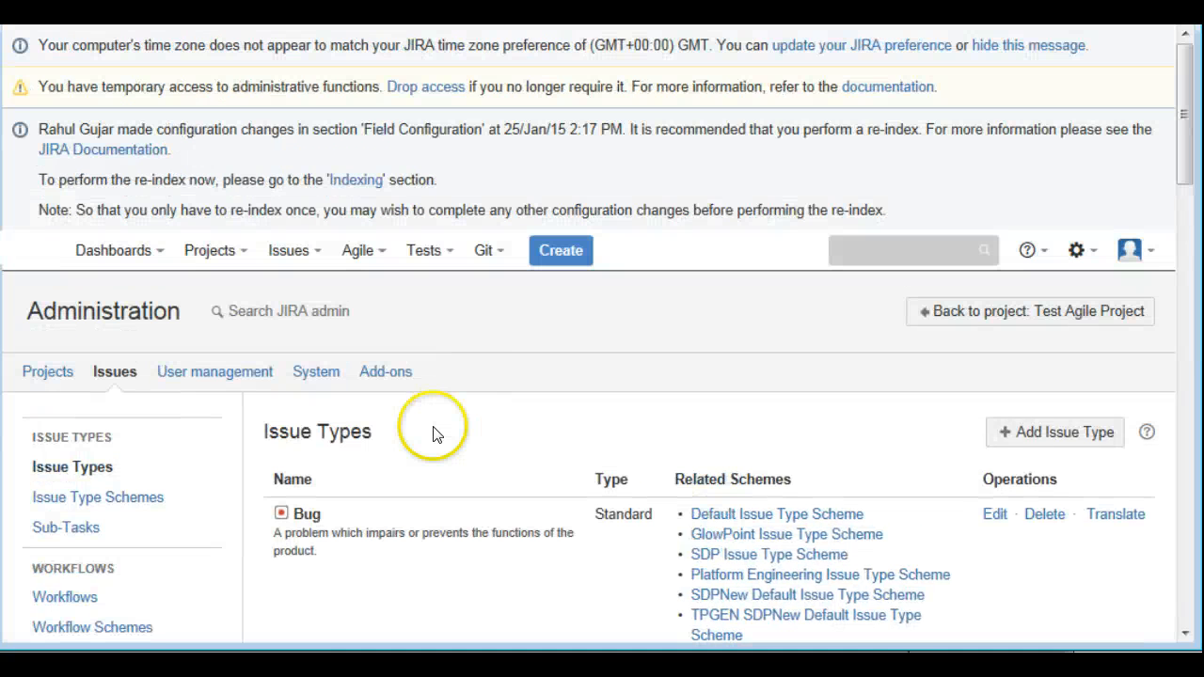
pyautogui.scroll(-5, 430, 438)
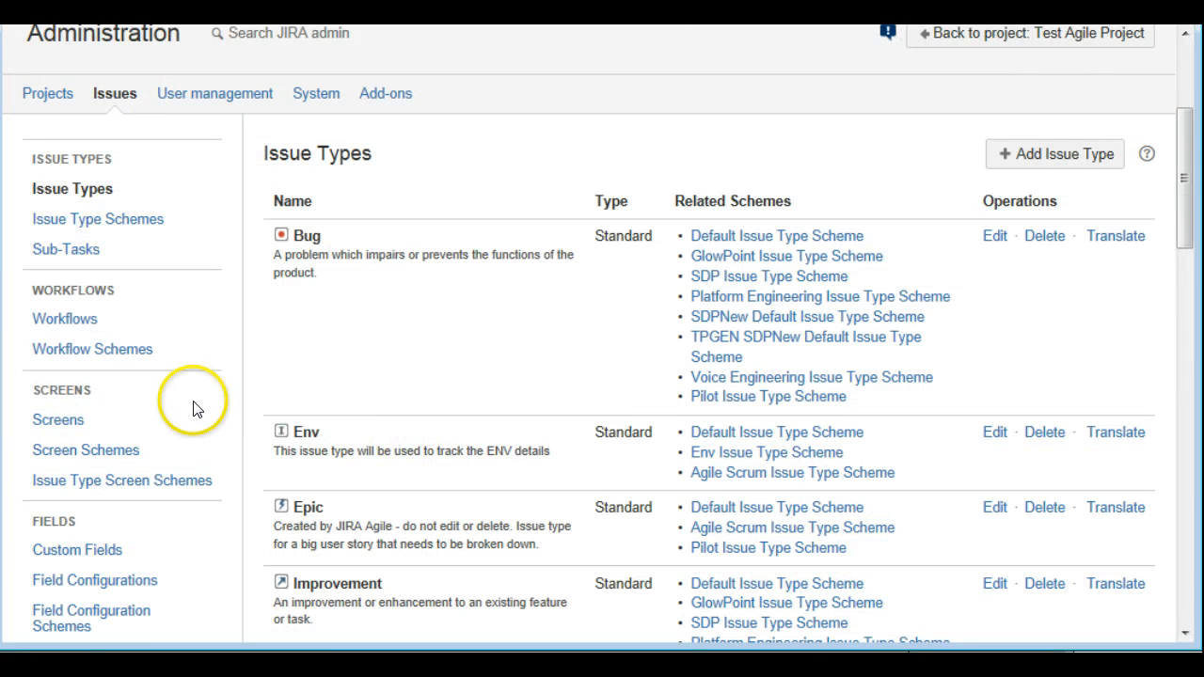
pyautogui.scroll(-2, 194, 400)
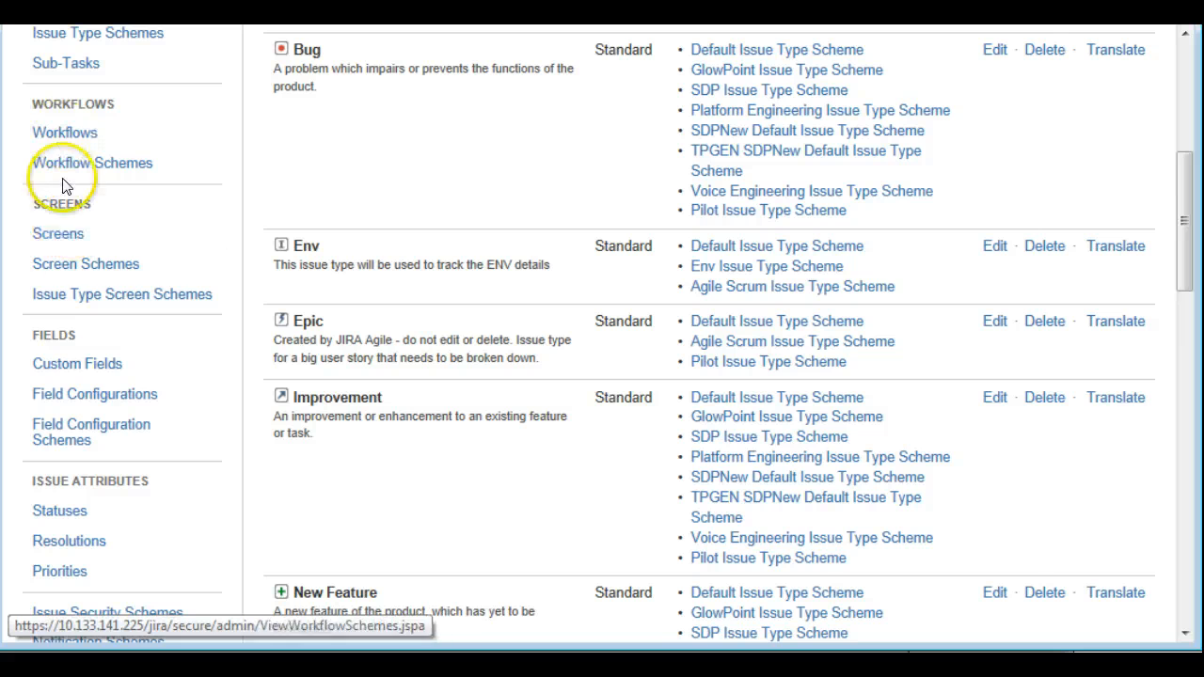
pyautogui.click(70, 370)
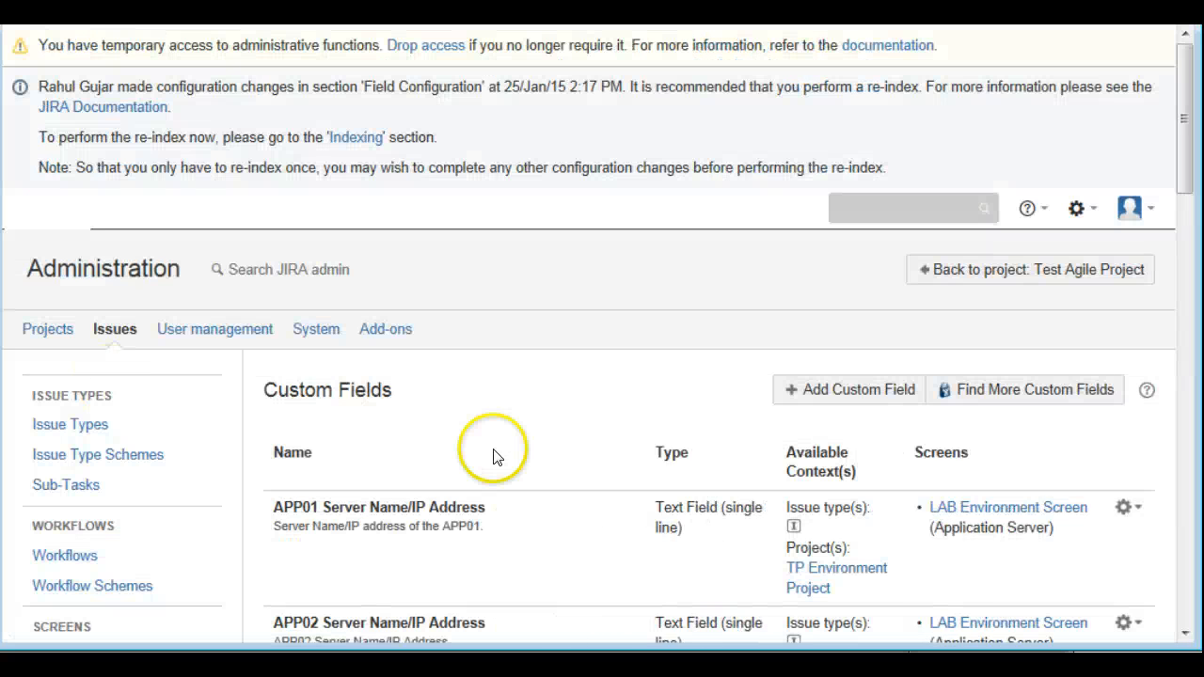
pyautogui.scroll(-4, 531, 463)
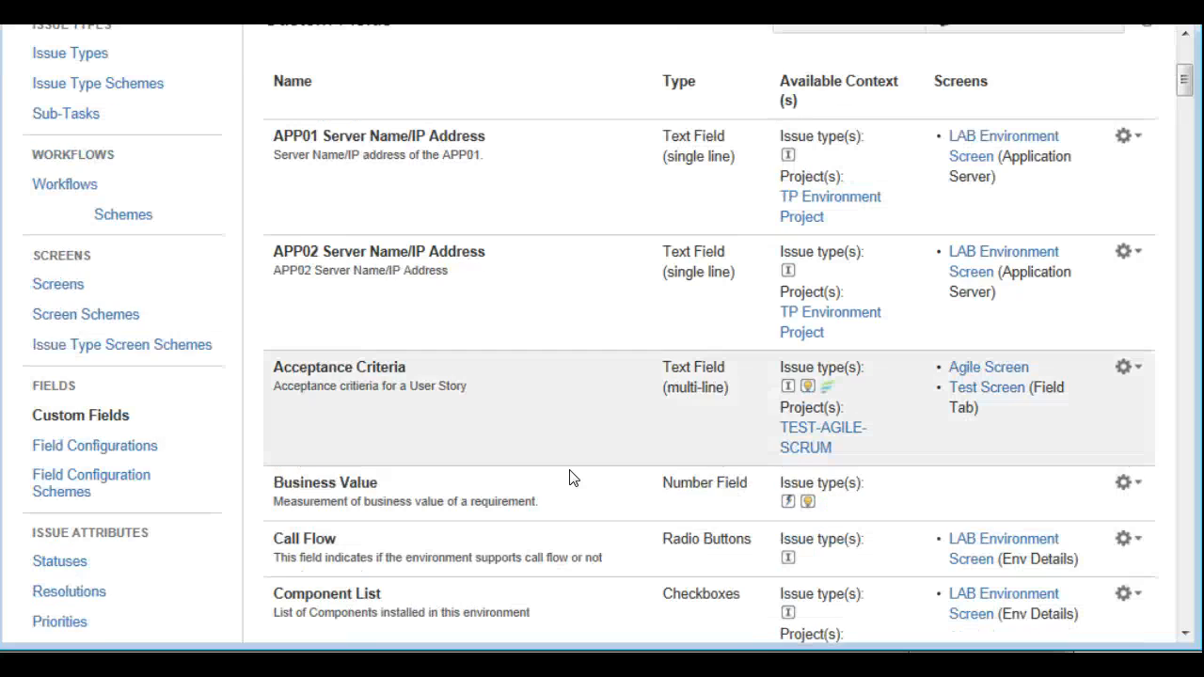
pyautogui.scroll(1, 570, 469)
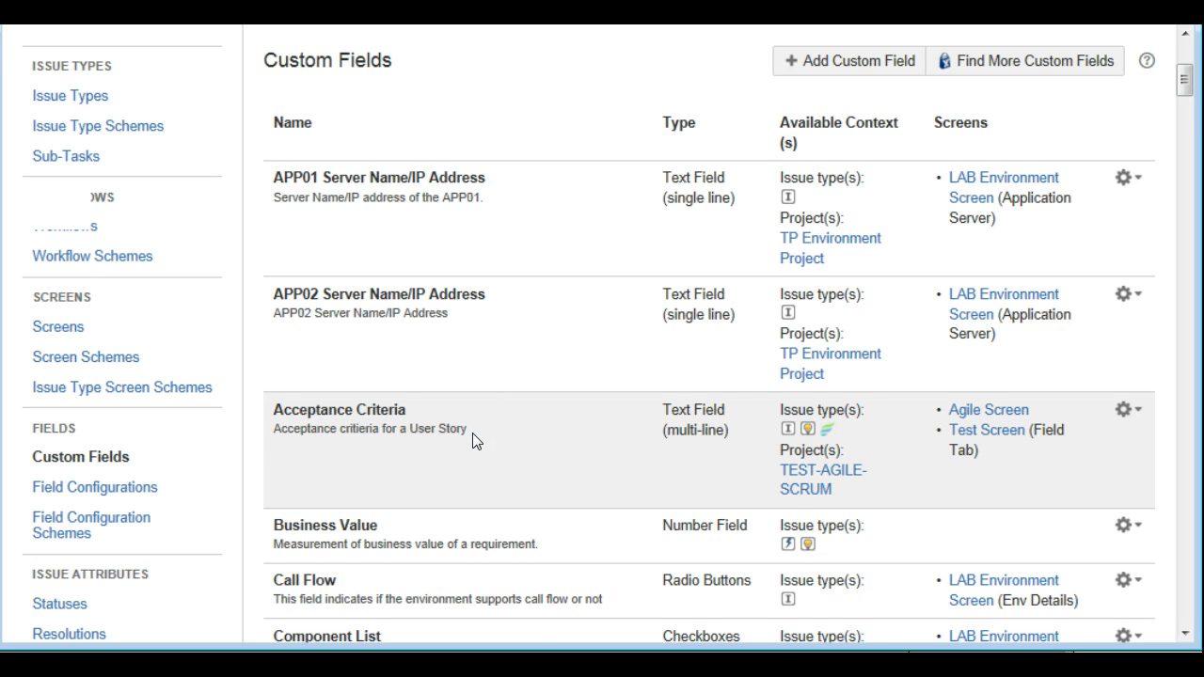
pyautogui.scroll(2, 473, 441)
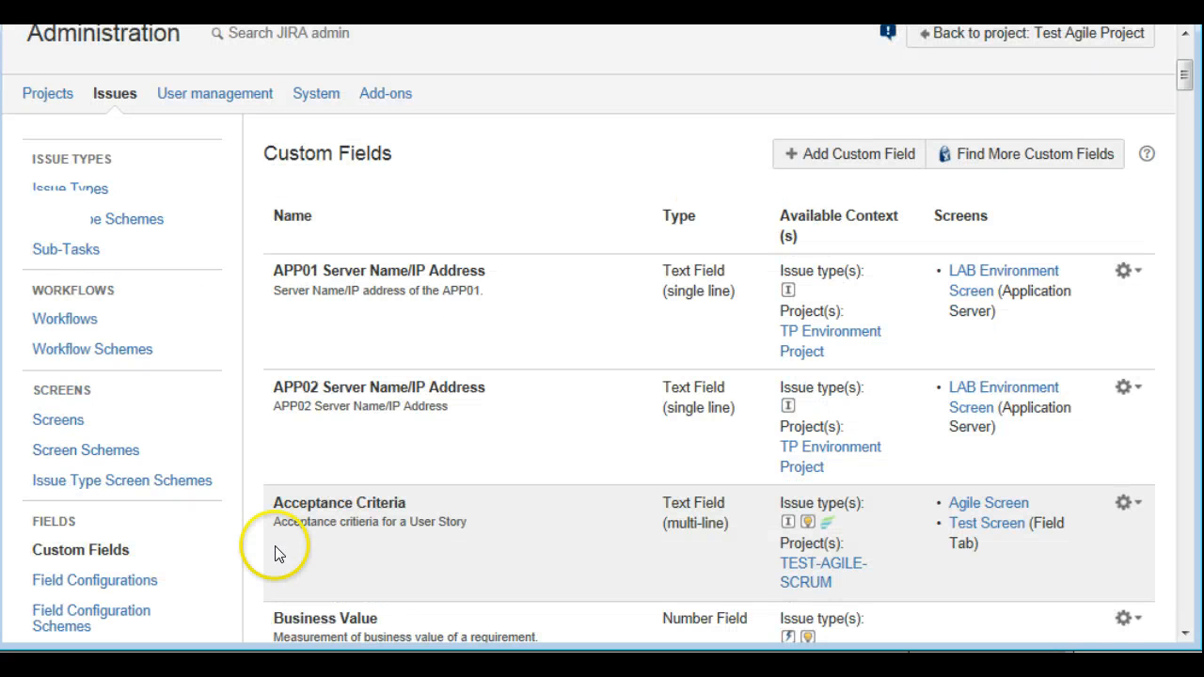
# Browse the standard field types offered for a new custom field, then cancel without adding one
pyautogui.scroll(2, 526, 532)
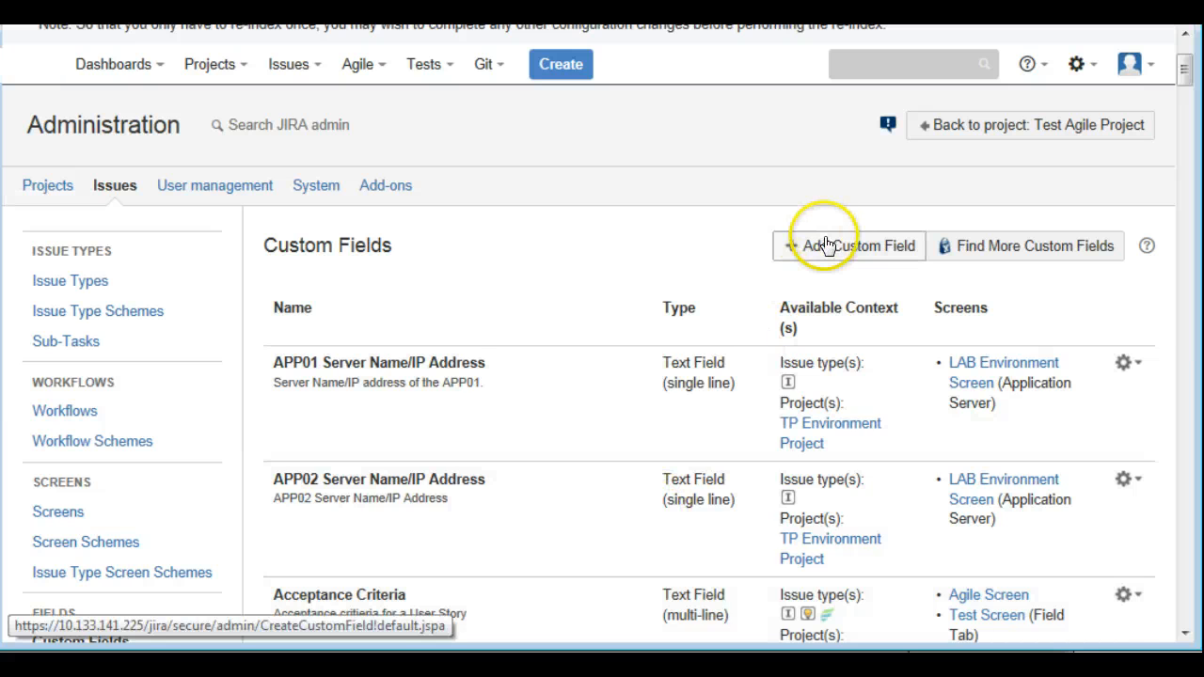
pyautogui.click(821, 247)
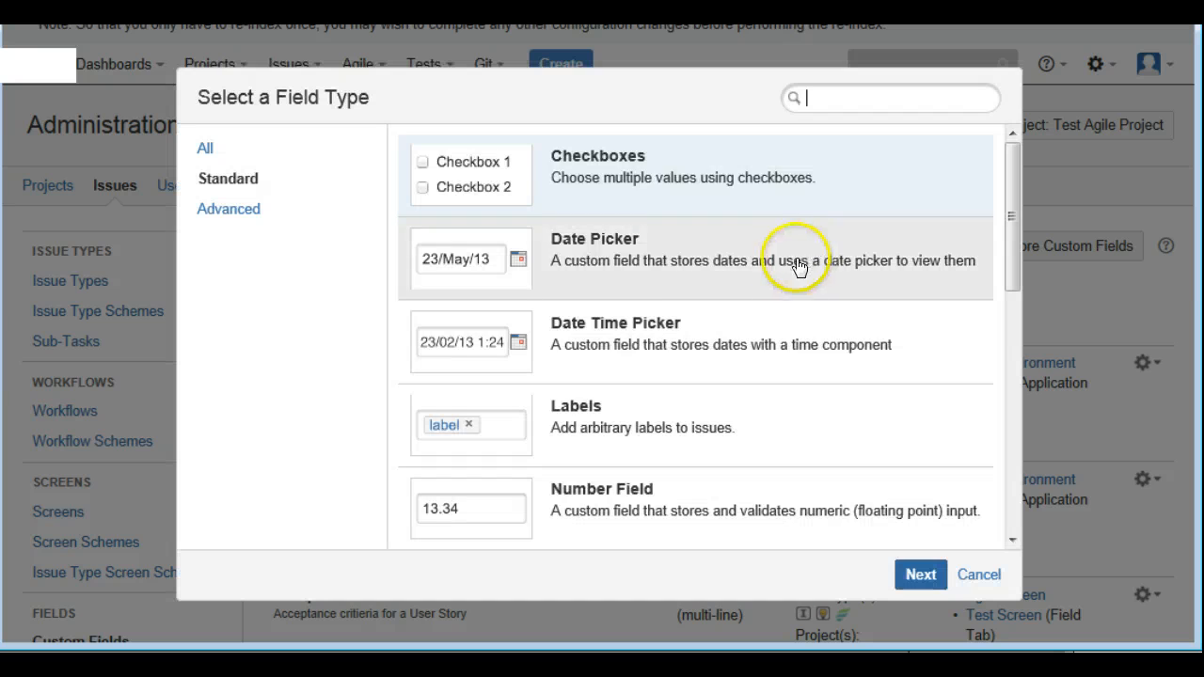
pyautogui.scroll(-6, 643, 405)
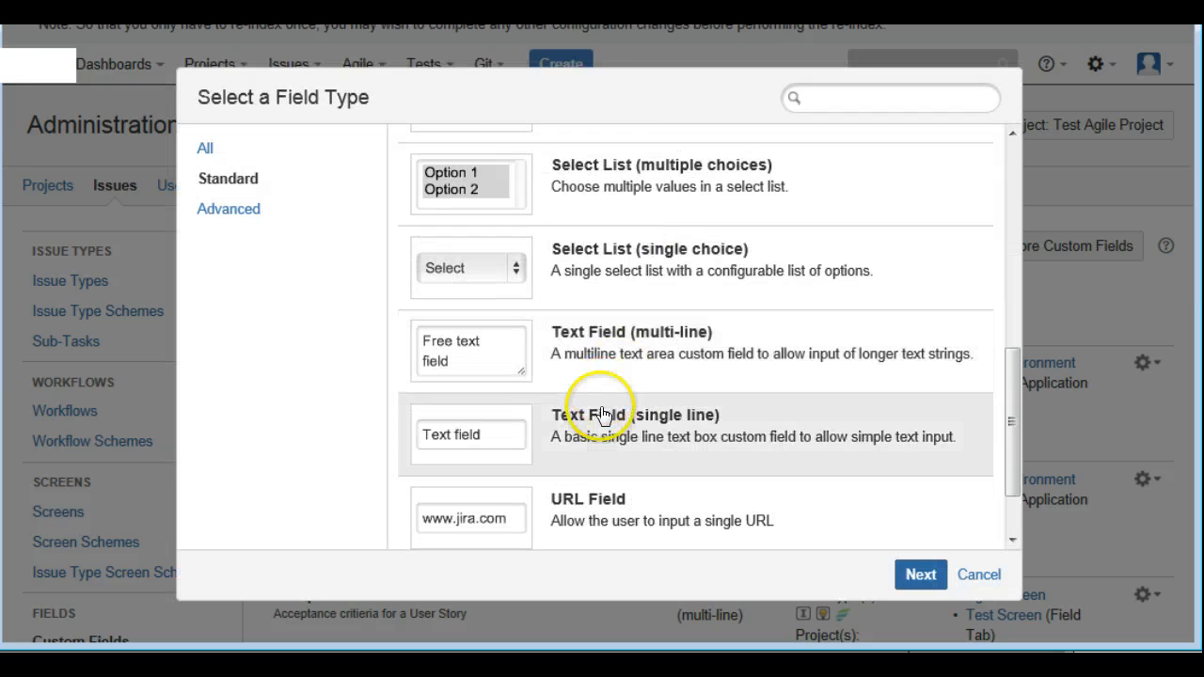
pyautogui.scroll(-1, 577, 416)
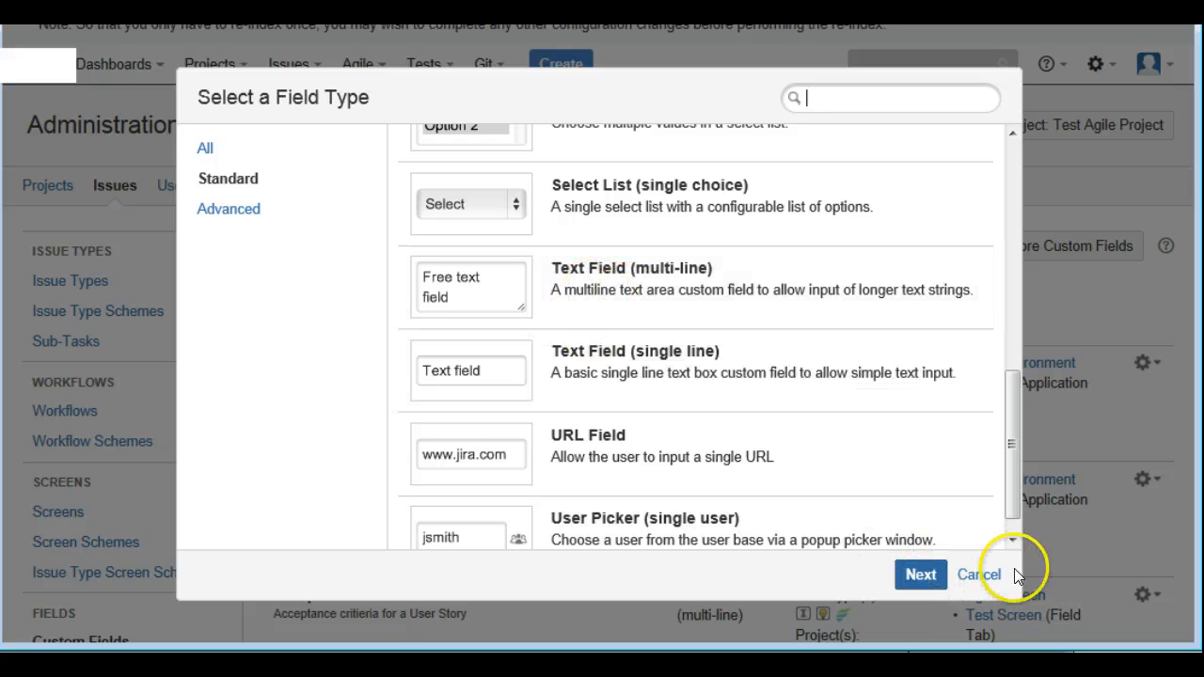
pyautogui.click(980, 574)
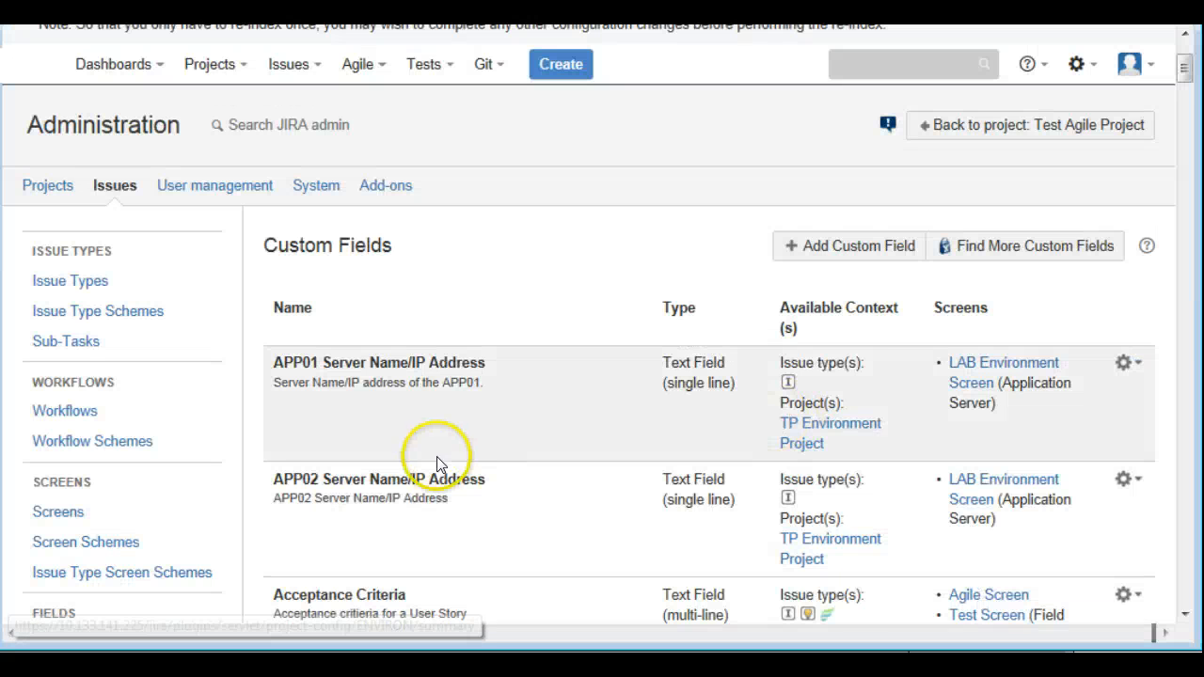
# Open the configuration page of the Acceptance Criteria custom field
pyautogui.scroll(-2, 438, 462)
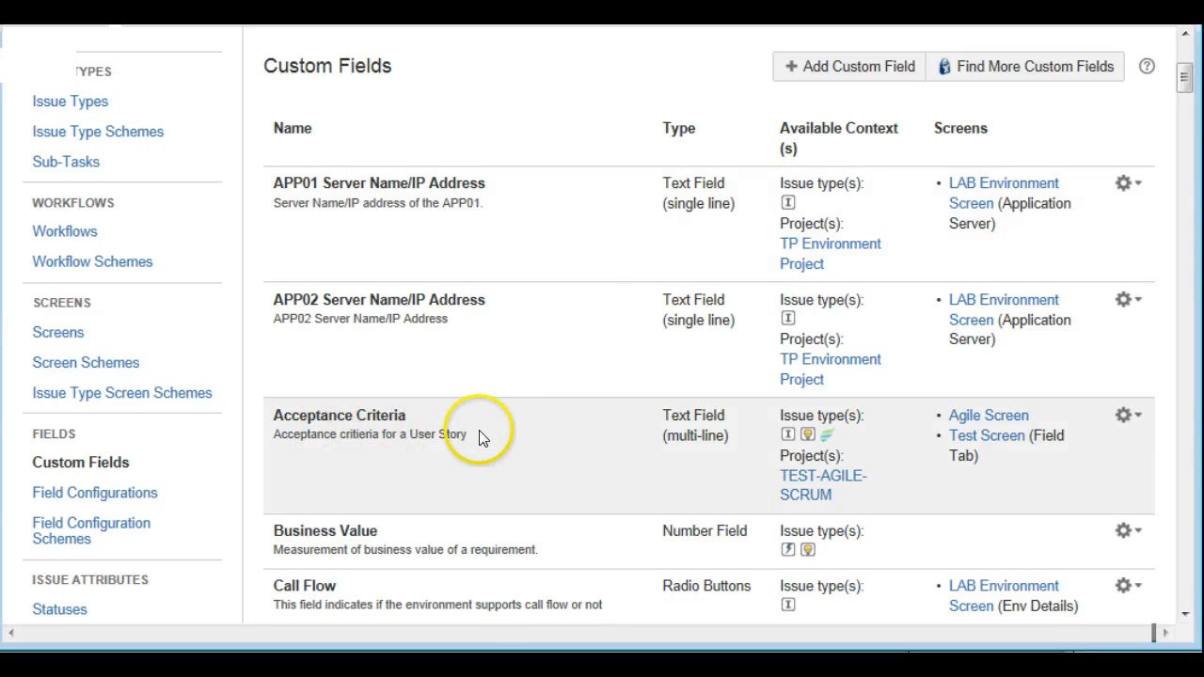
pyautogui.click(1126, 415)
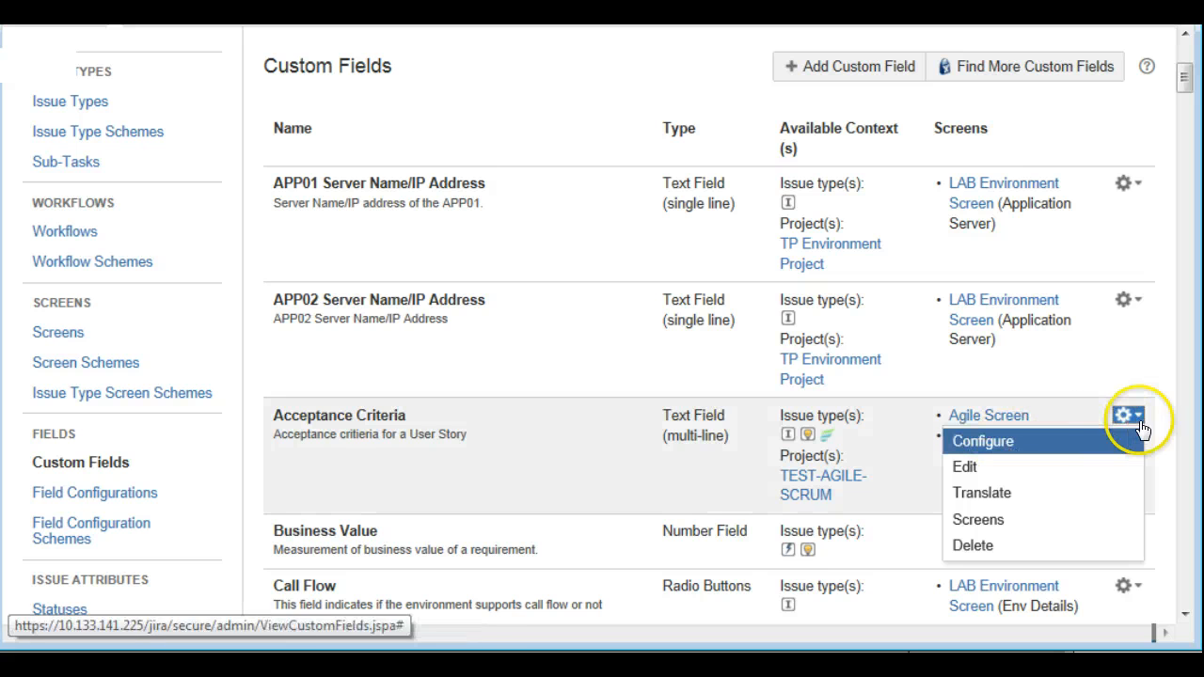
pyautogui.click(988, 444)
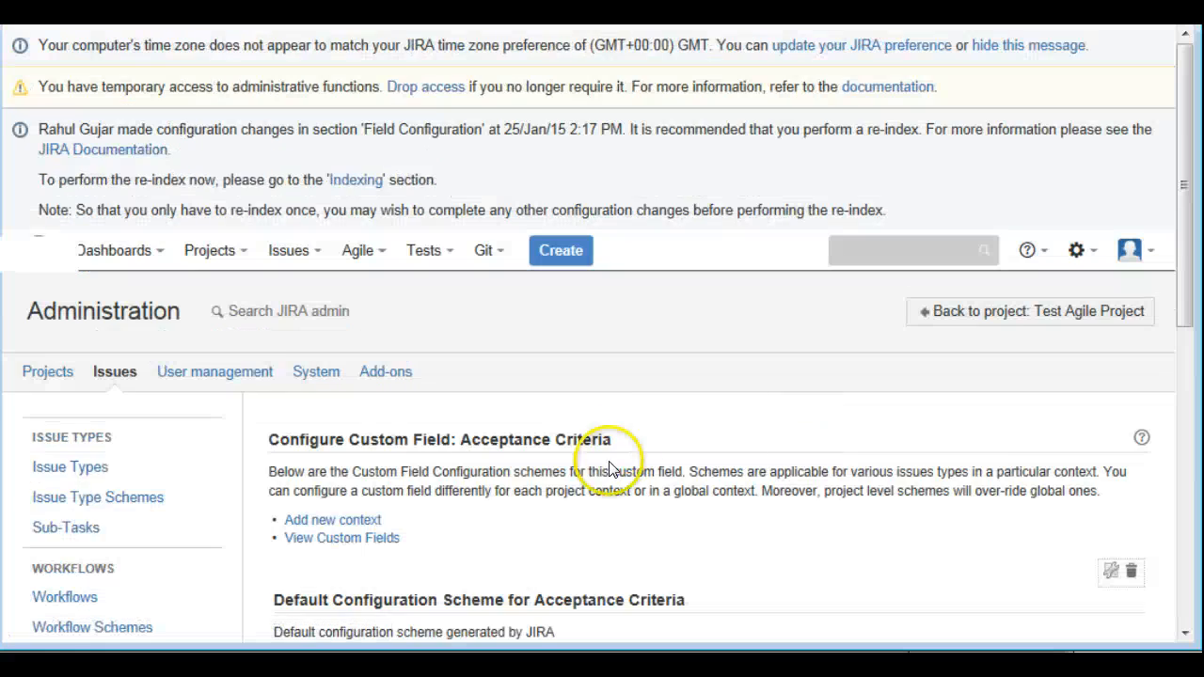
pyautogui.scroll(-2, 612, 473)
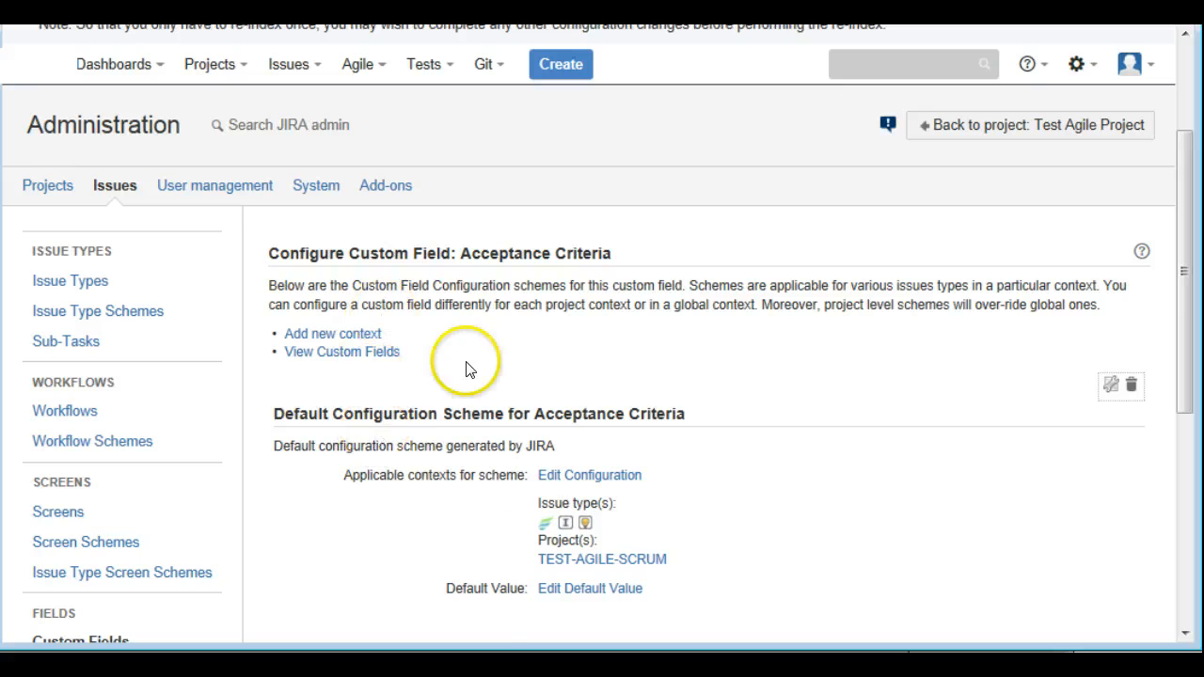
# Edit the default configuration scheme of Acceptance Criteria so that it applies to Test Agile Project, and save the change
pyautogui.click(602, 478)
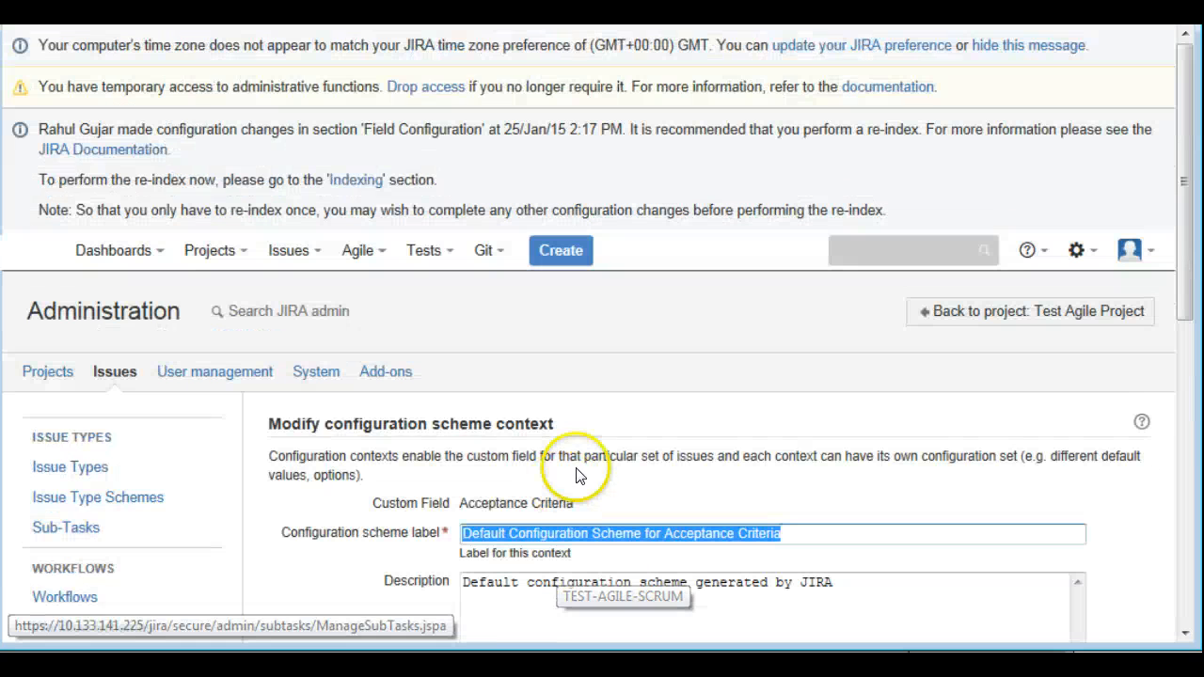
pyautogui.scroll(-3, 588, 515)
pyautogui.scroll(-3, 588, 515)
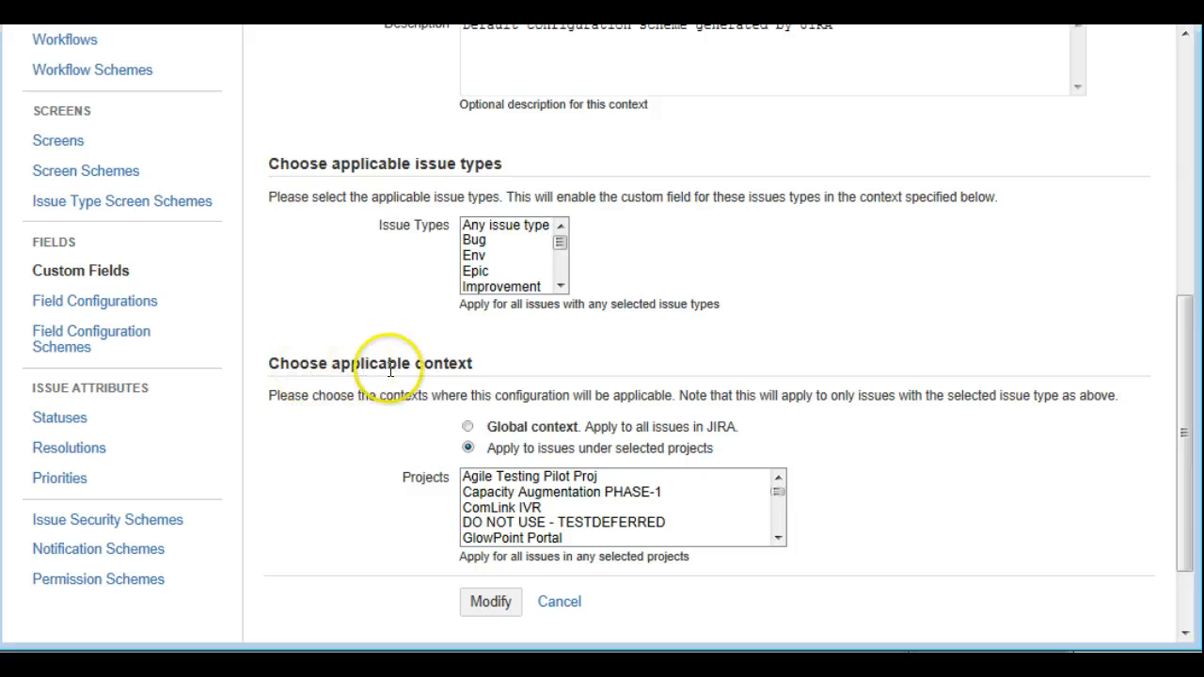
pyautogui.click(779, 539)
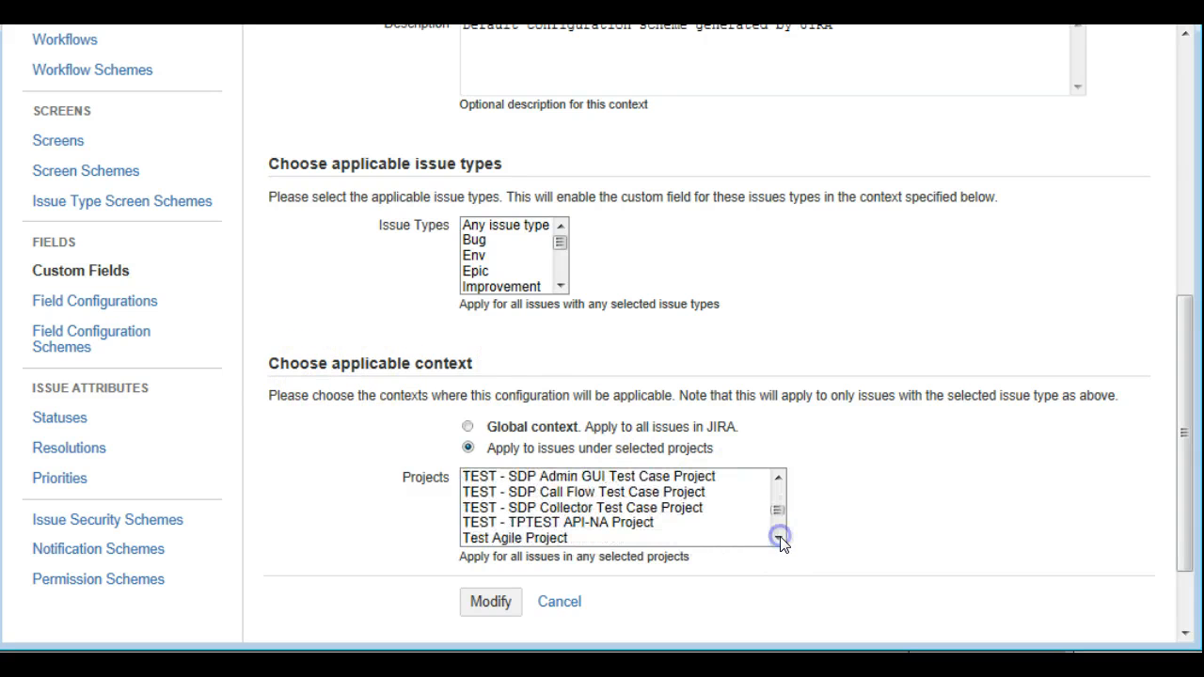
pyautogui.click(778, 538)
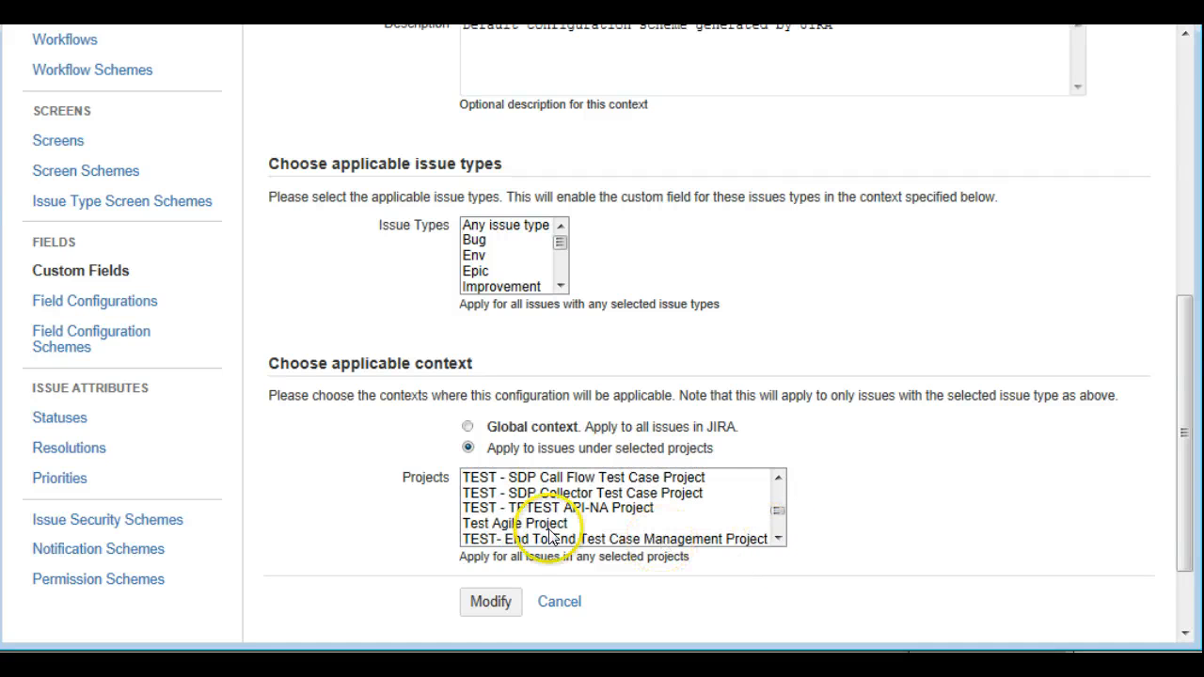
pyautogui.click(527, 524)
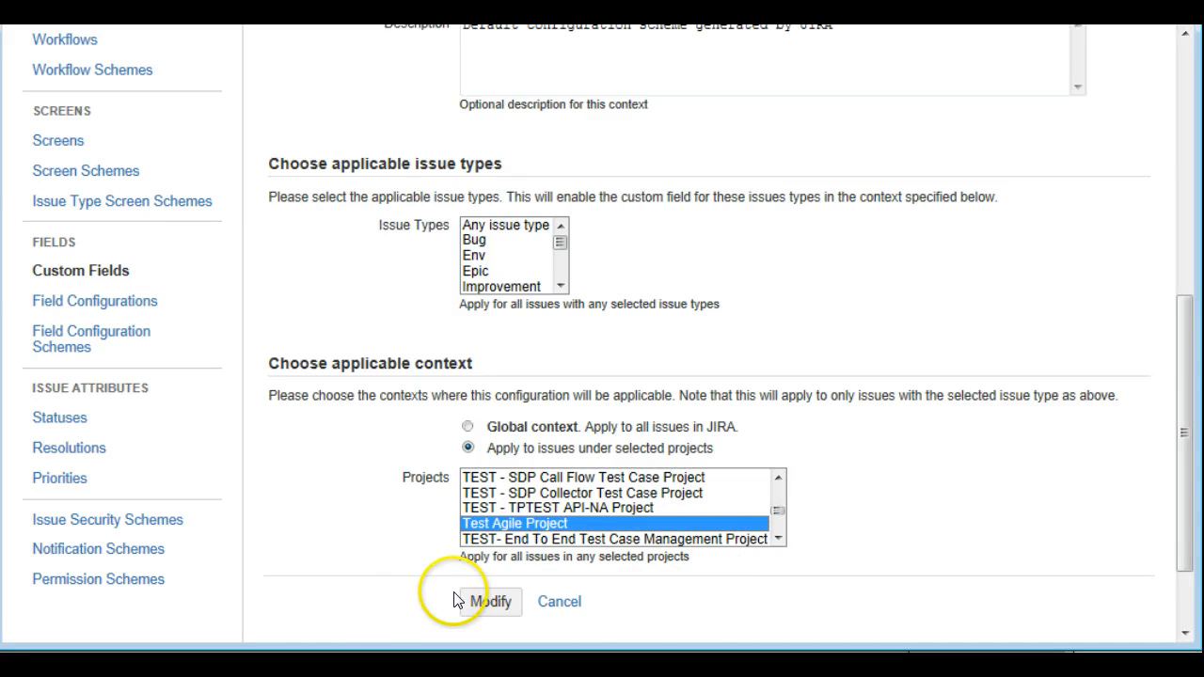
pyautogui.click(487, 603)
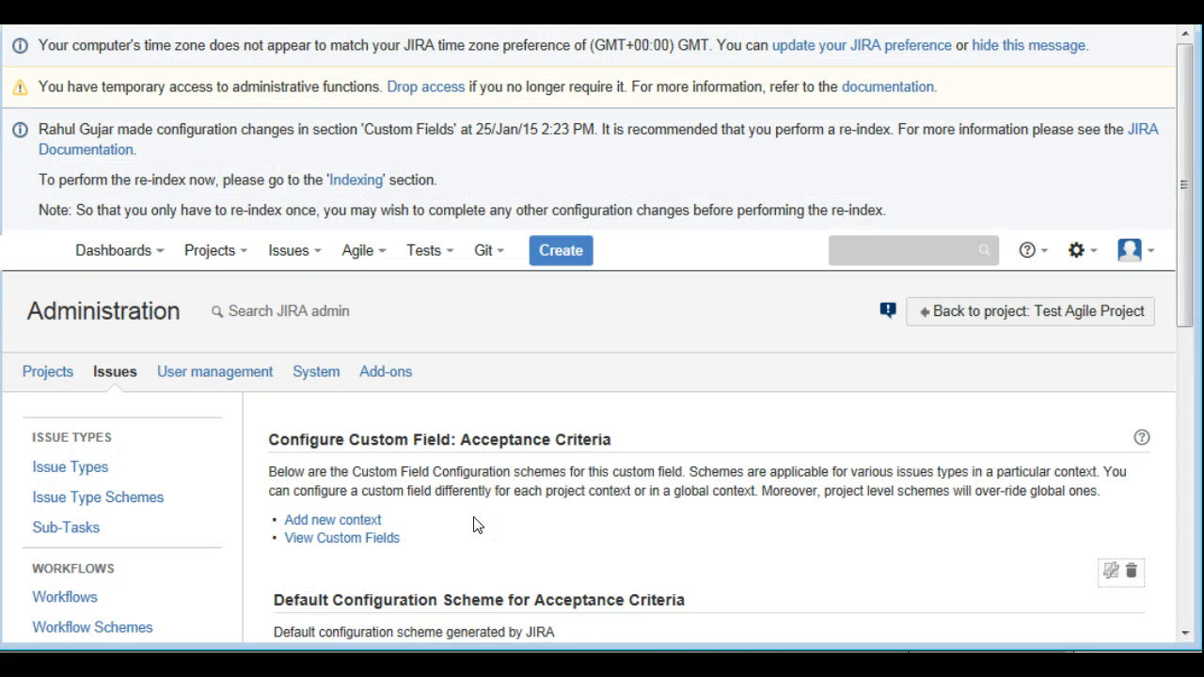
# Review the updated Acceptance Criteria context, return to the Custom Fields list and locate the Story Points field
pyautogui.scroll(-3, 475, 525)
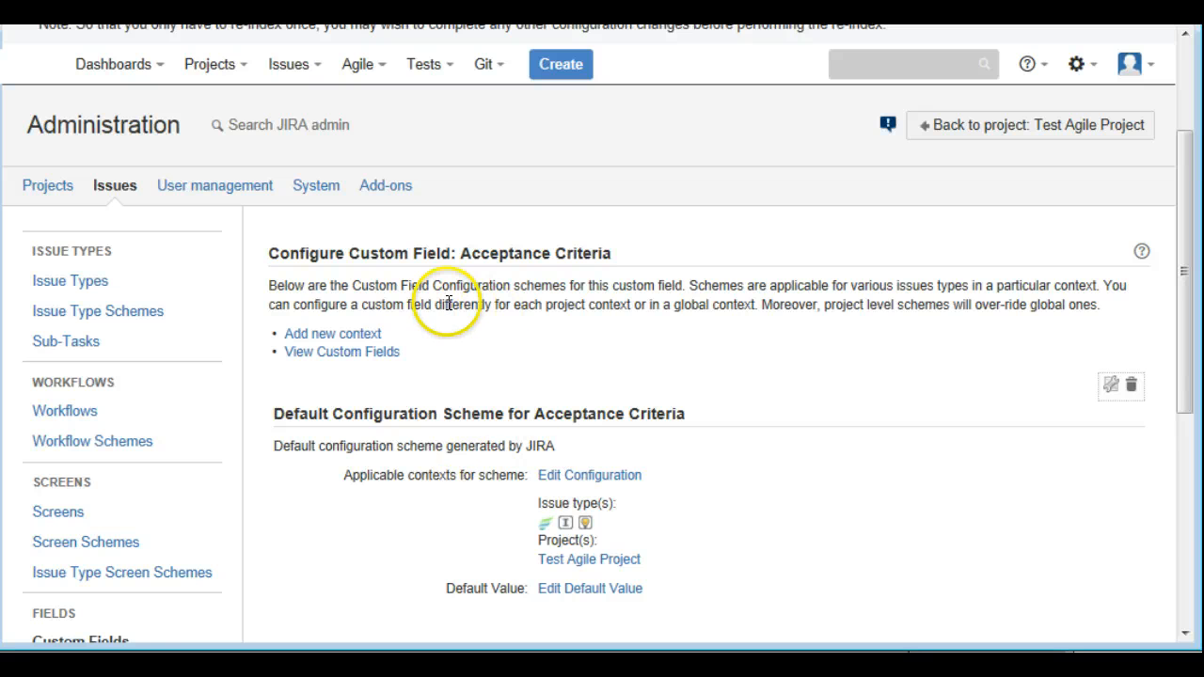
pyautogui.scroll(-3, 472, 325)
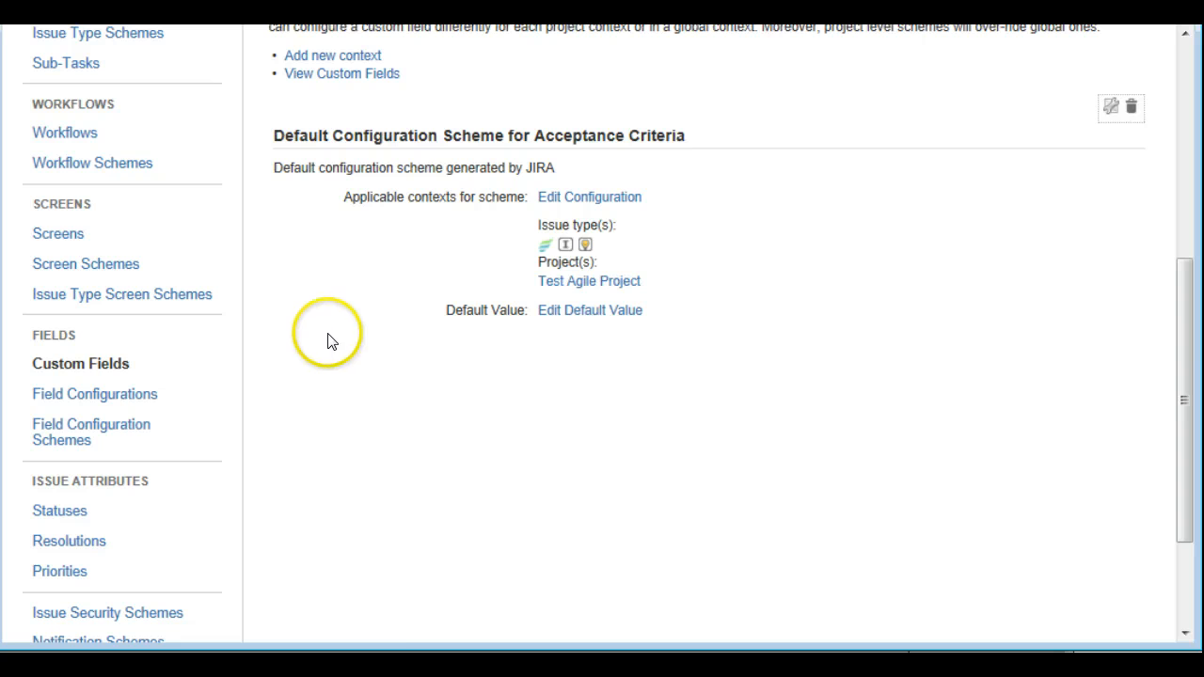
pyautogui.click(77, 369)
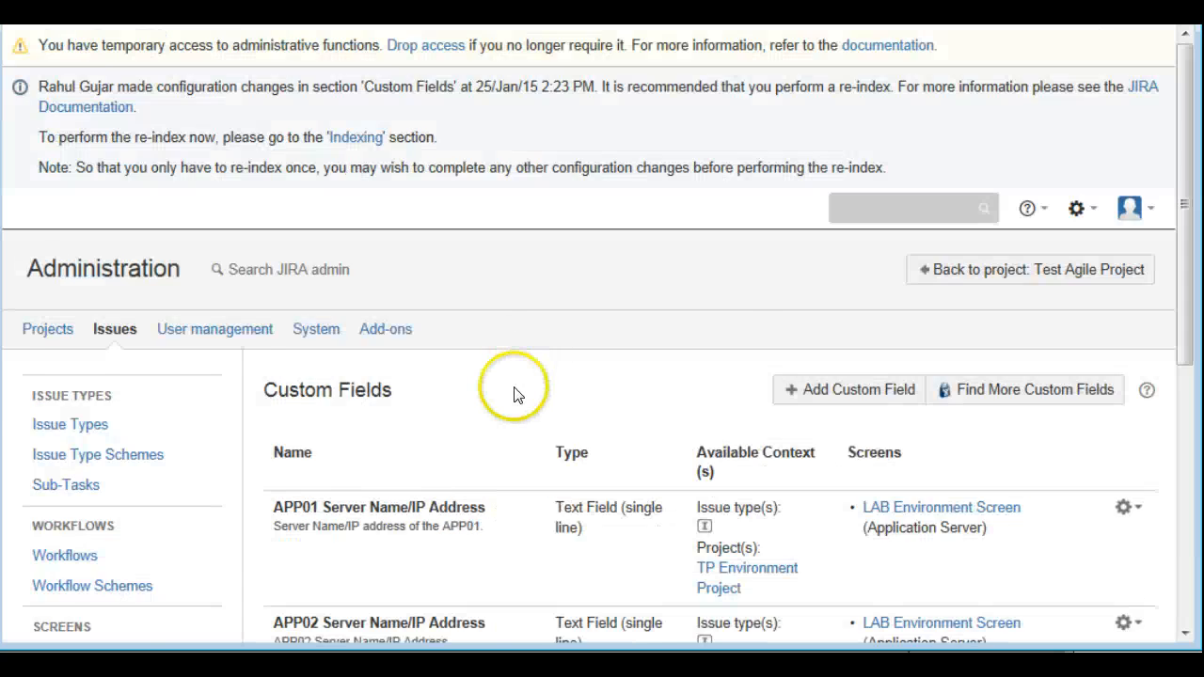
pyautogui.scroll(-3, 517, 395)
pyautogui.scroll(-10, 514, 396)
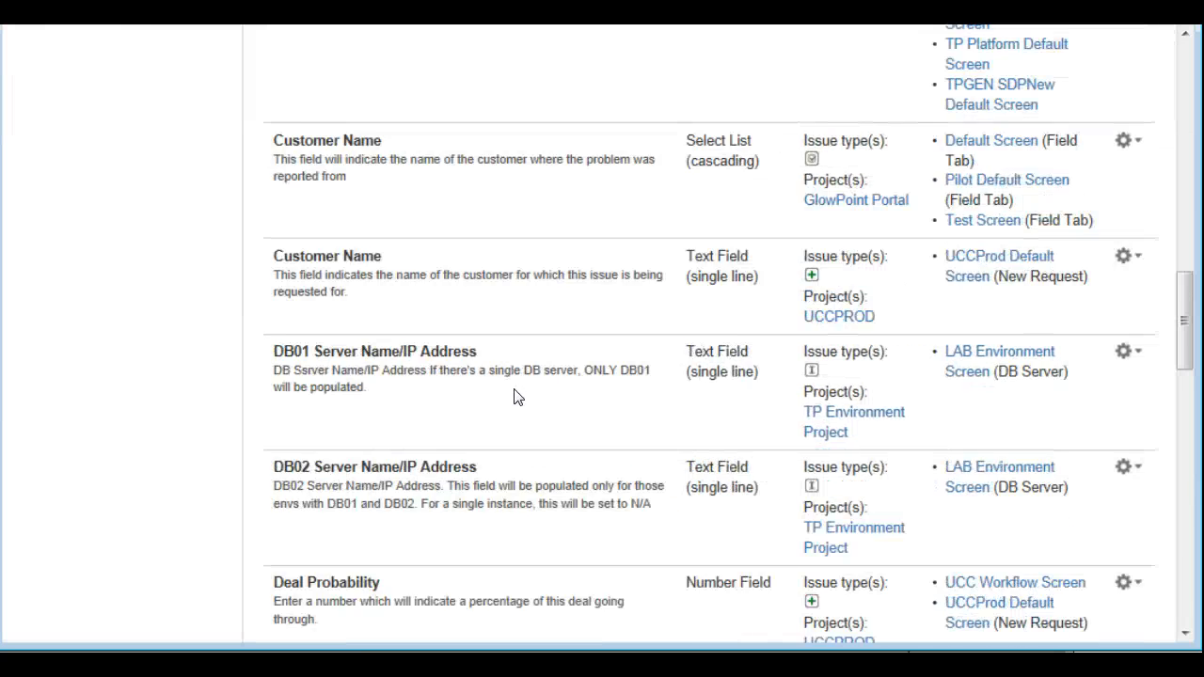
pyautogui.scroll(2, 517, 400)
pyautogui.scroll(-15, 516, 403)
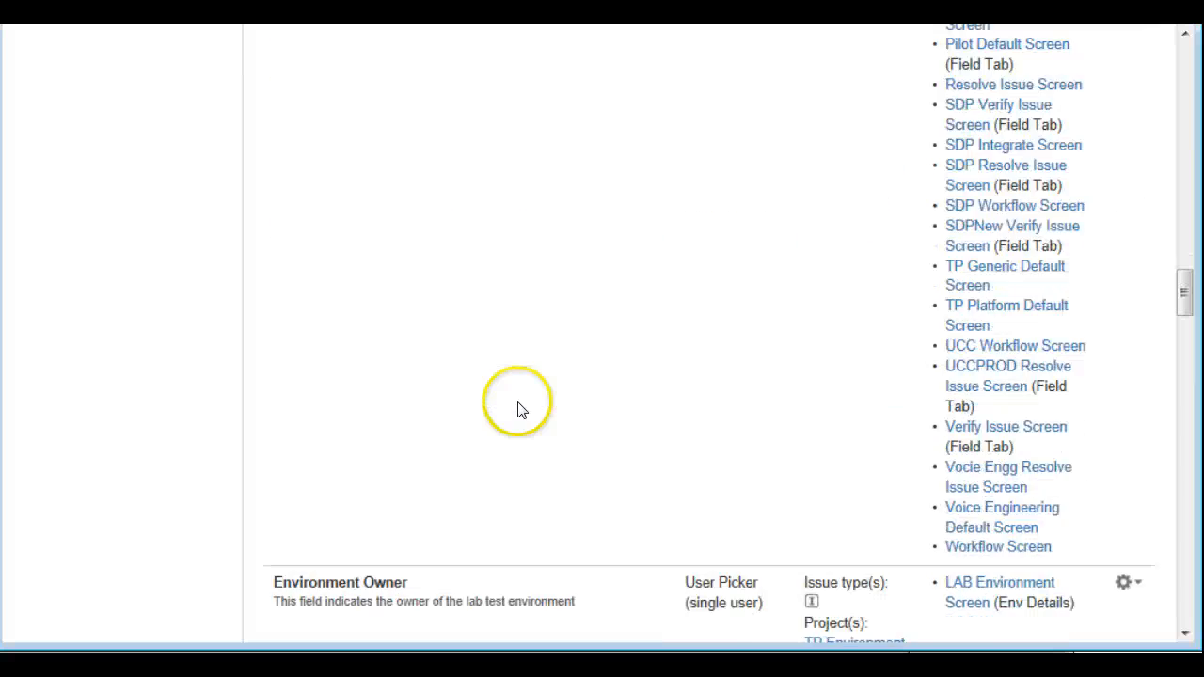
pyautogui.scroll(-15, 517, 411)
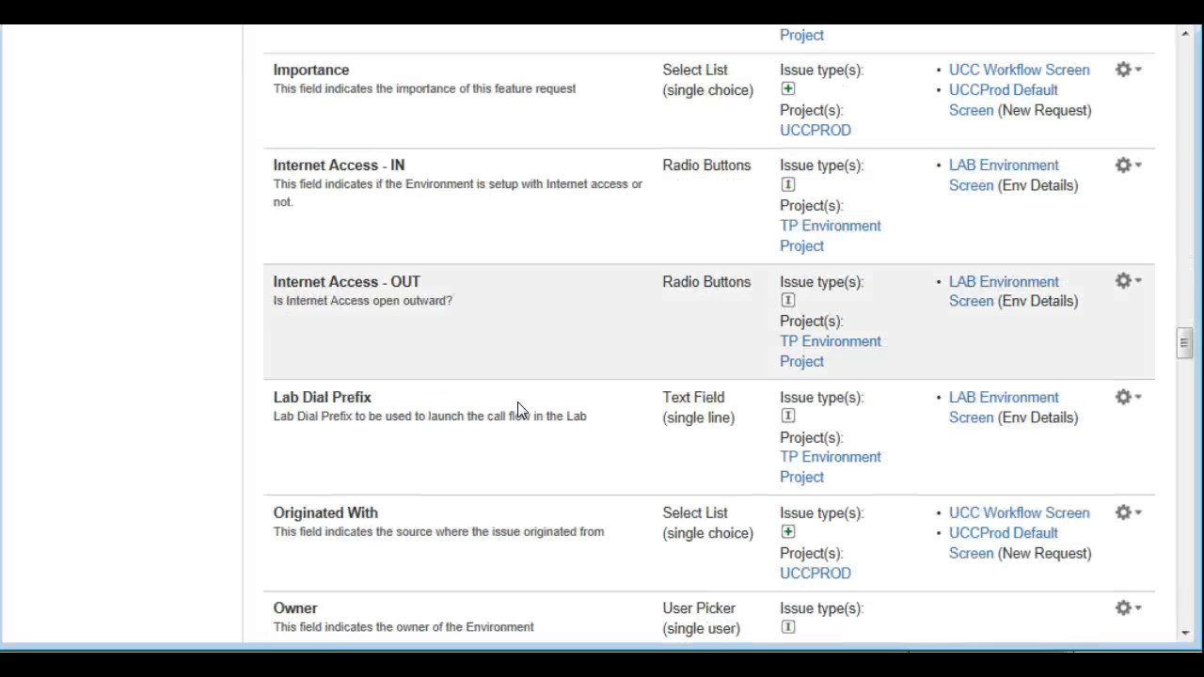
pyautogui.scroll(-20, 518, 409)
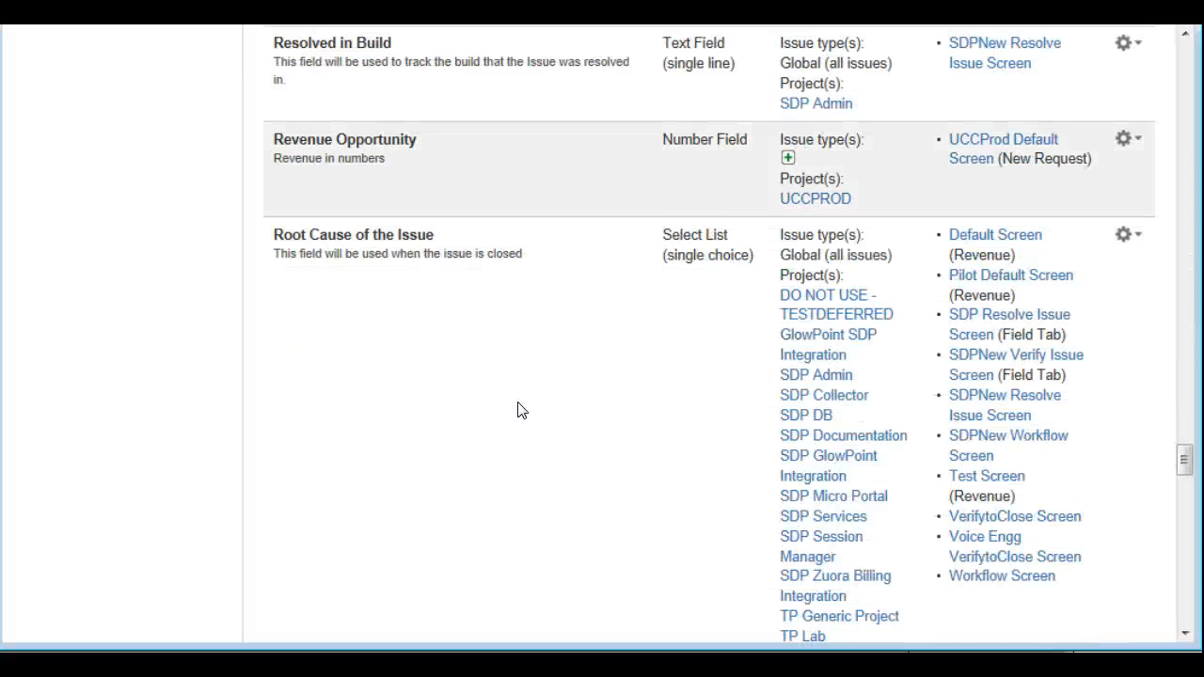
pyautogui.scroll(-15, 517, 410)
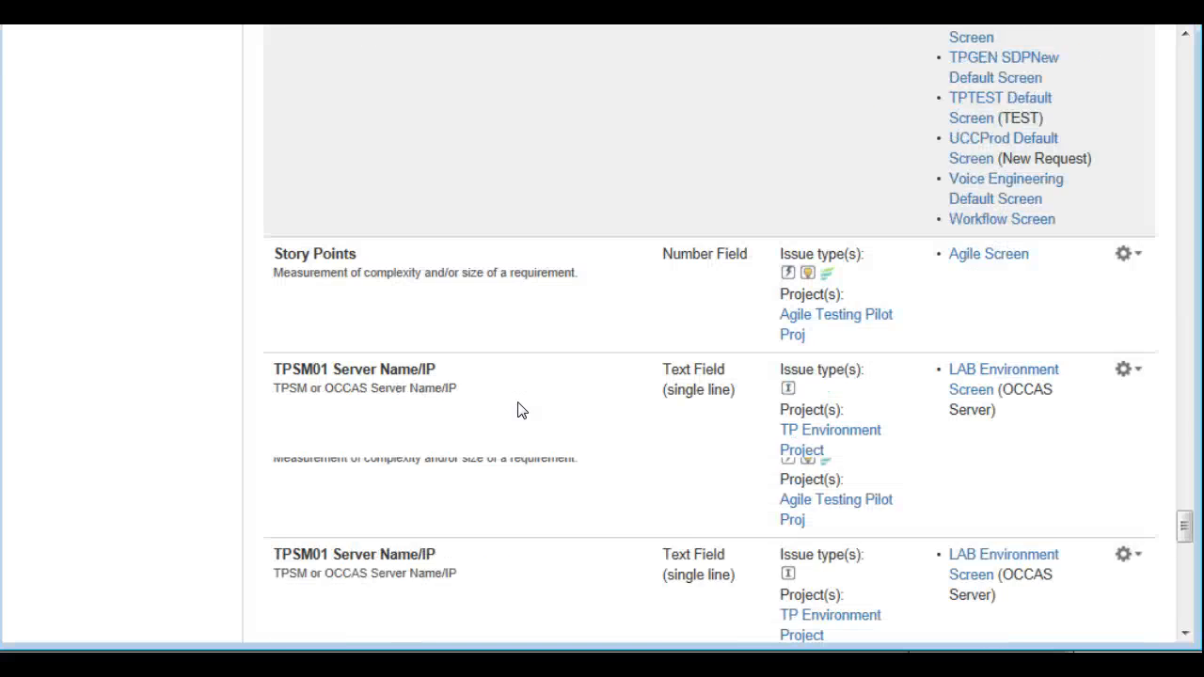
pyautogui.scroll(1, 497, 402)
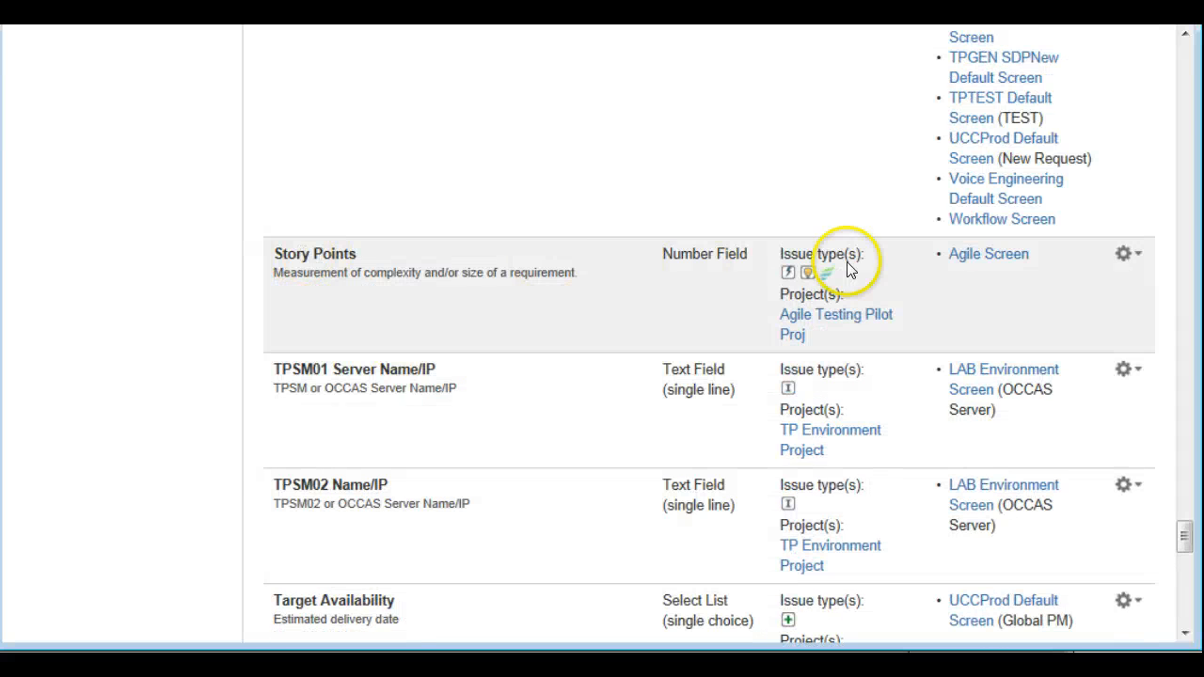
# Open the Story Points field's configuration and start editing the context of its default configuration scheme
pyautogui.click(1125, 254)
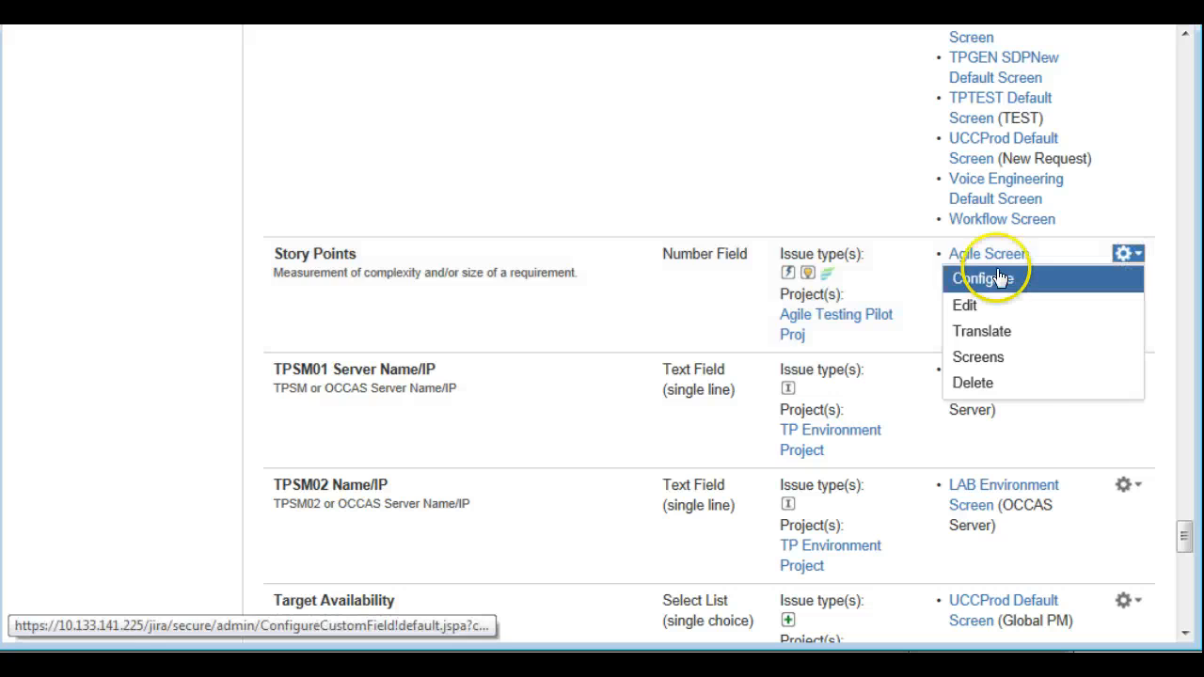
pyautogui.click(996, 279)
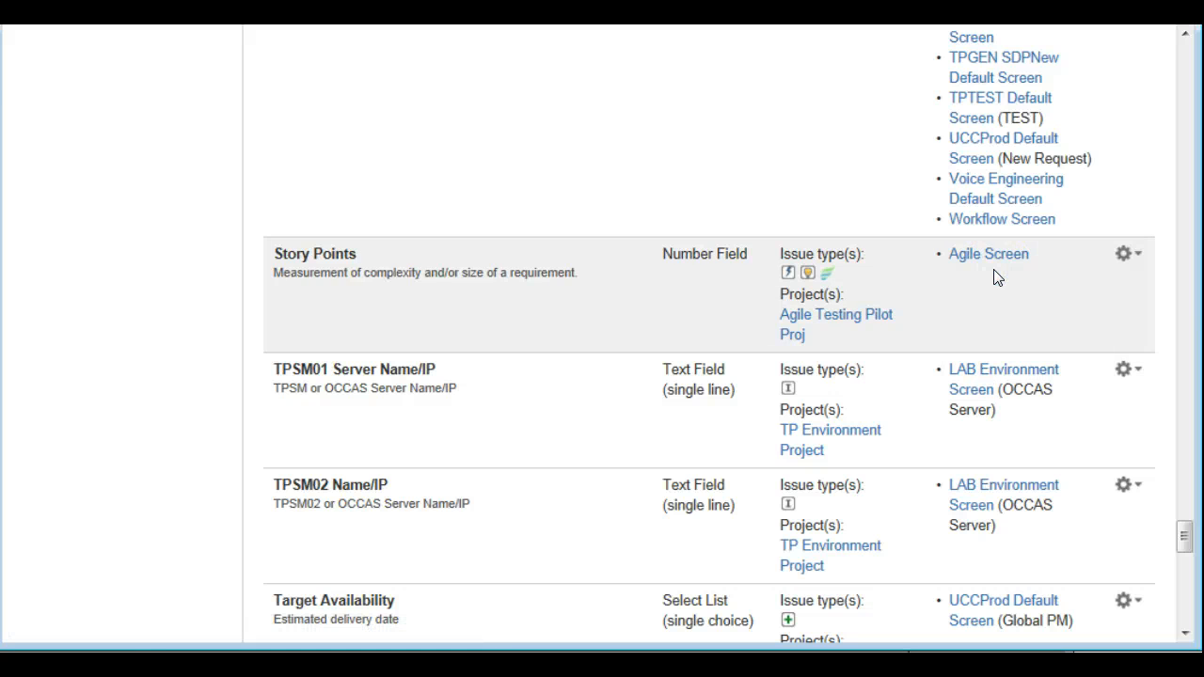
pyautogui.scroll(-1, 444, 491)
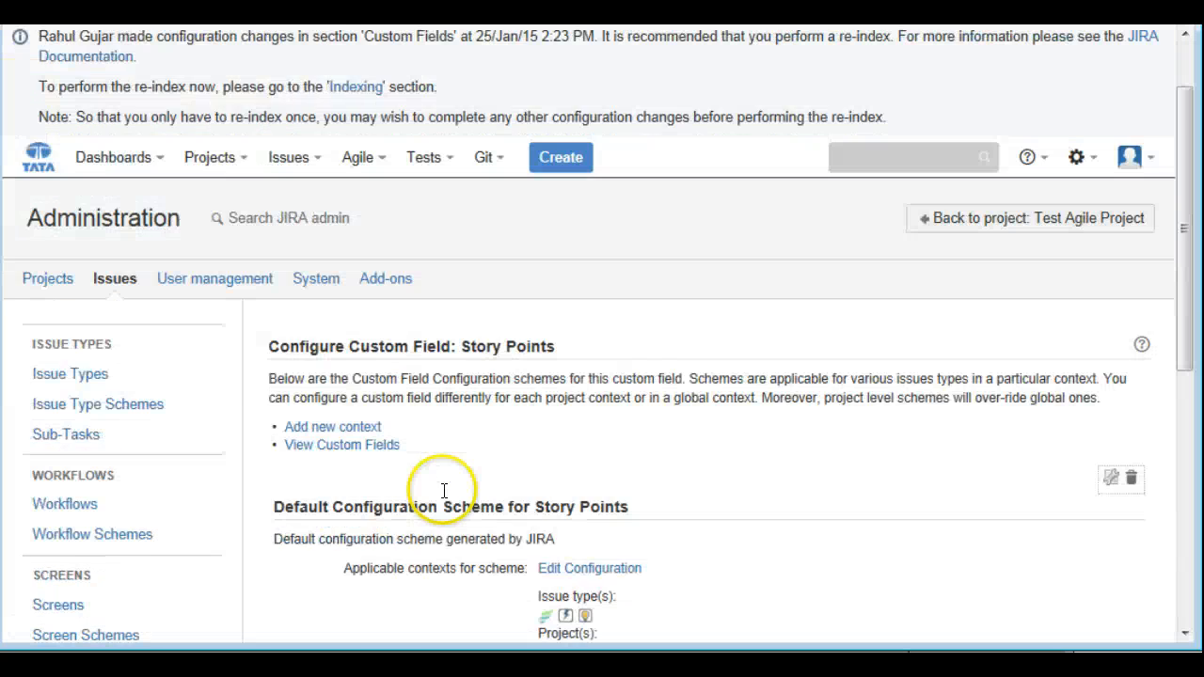
pyautogui.scroll(-2, 444, 491)
pyautogui.click(590, 384)
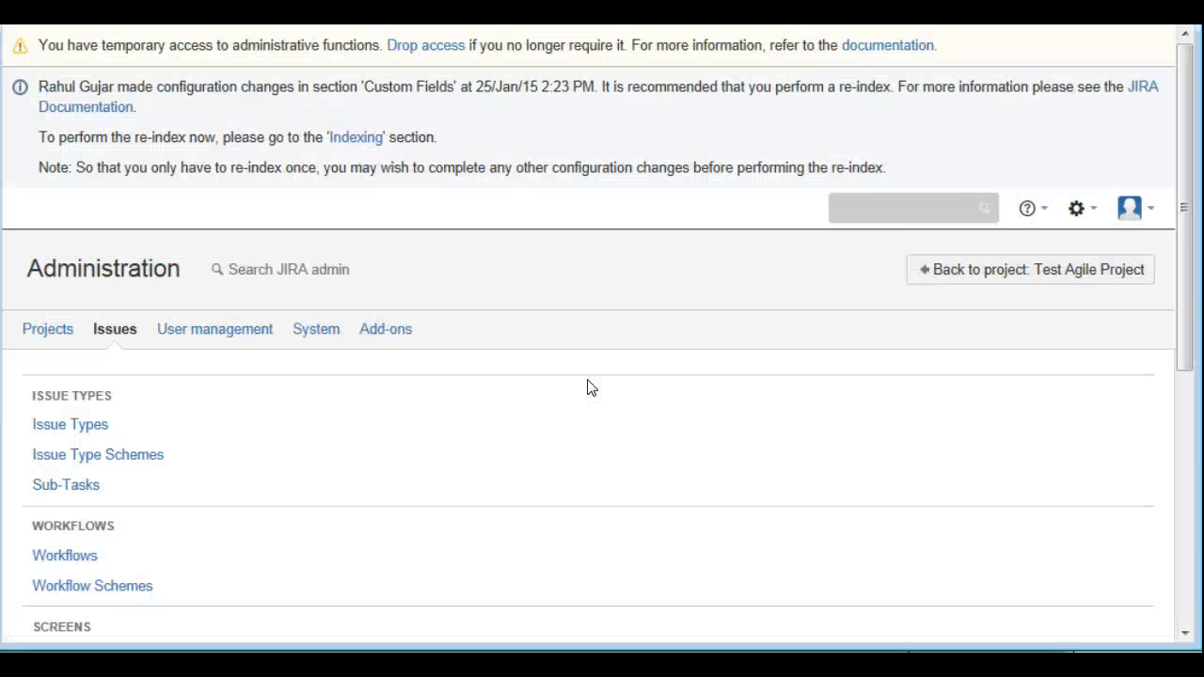
# Select Test Agile Project as the applicable project for the Story Points configuration scheme and save the change
pyautogui.scroll(-2, 381, 494)
pyautogui.scroll(-5, 381, 494)
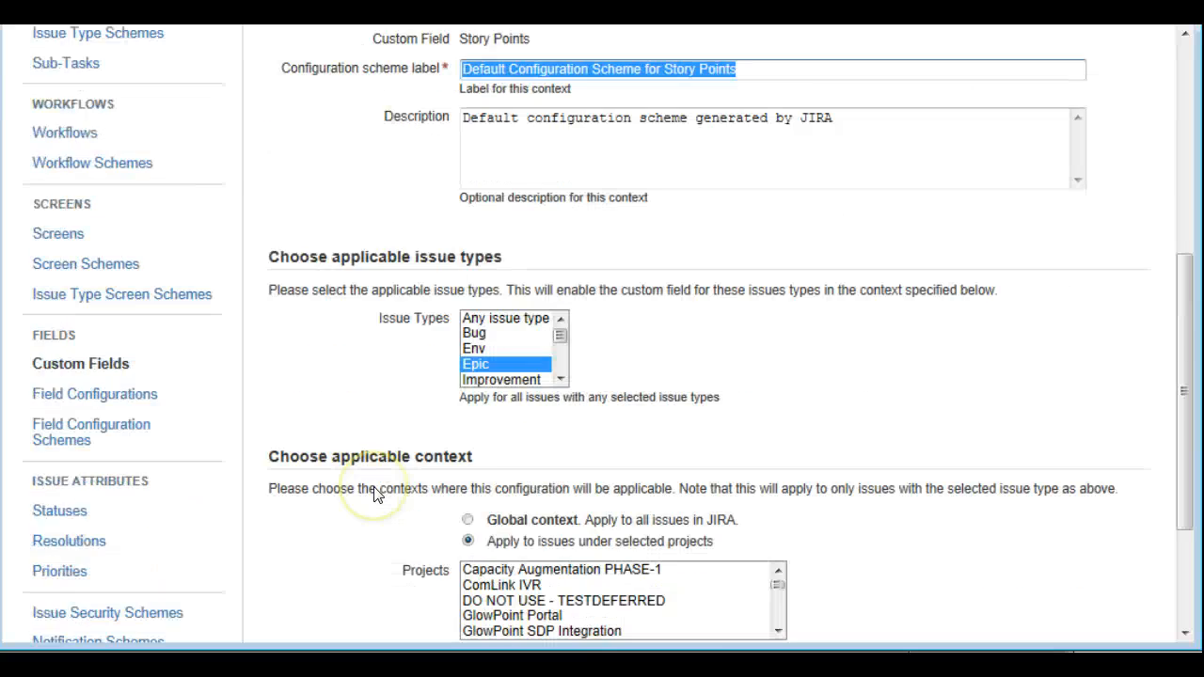
pyautogui.scroll(-1, 384, 493)
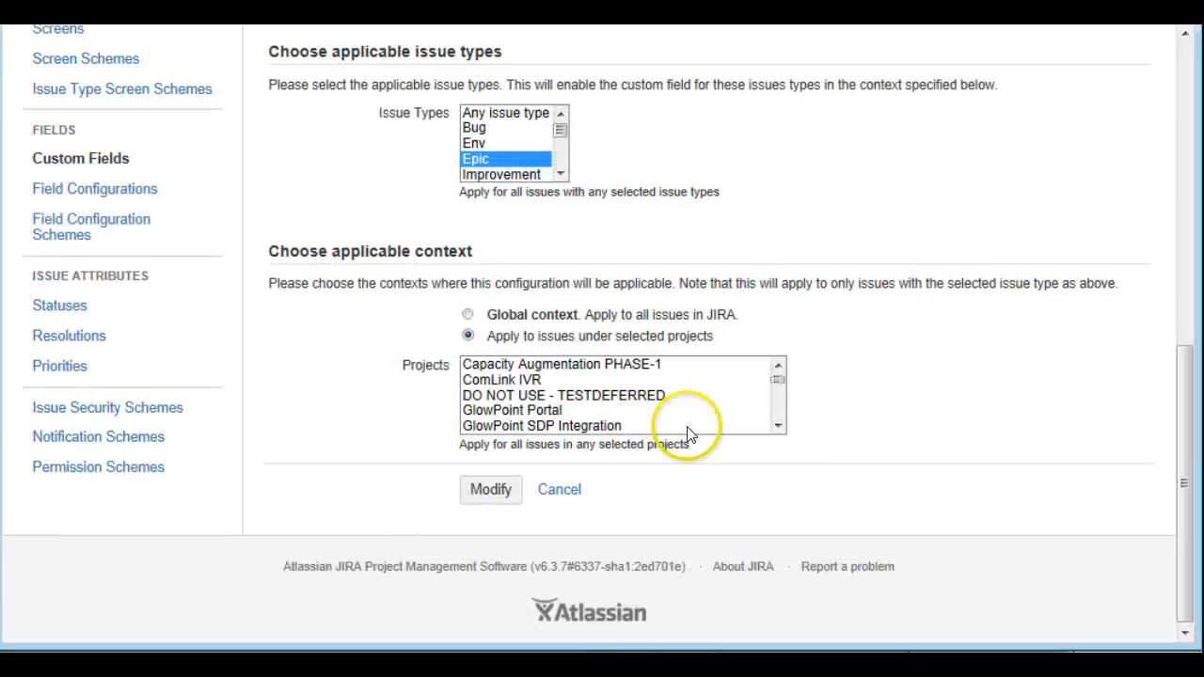
pyautogui.click(778, 426)
pyautogui.click(778, 425)
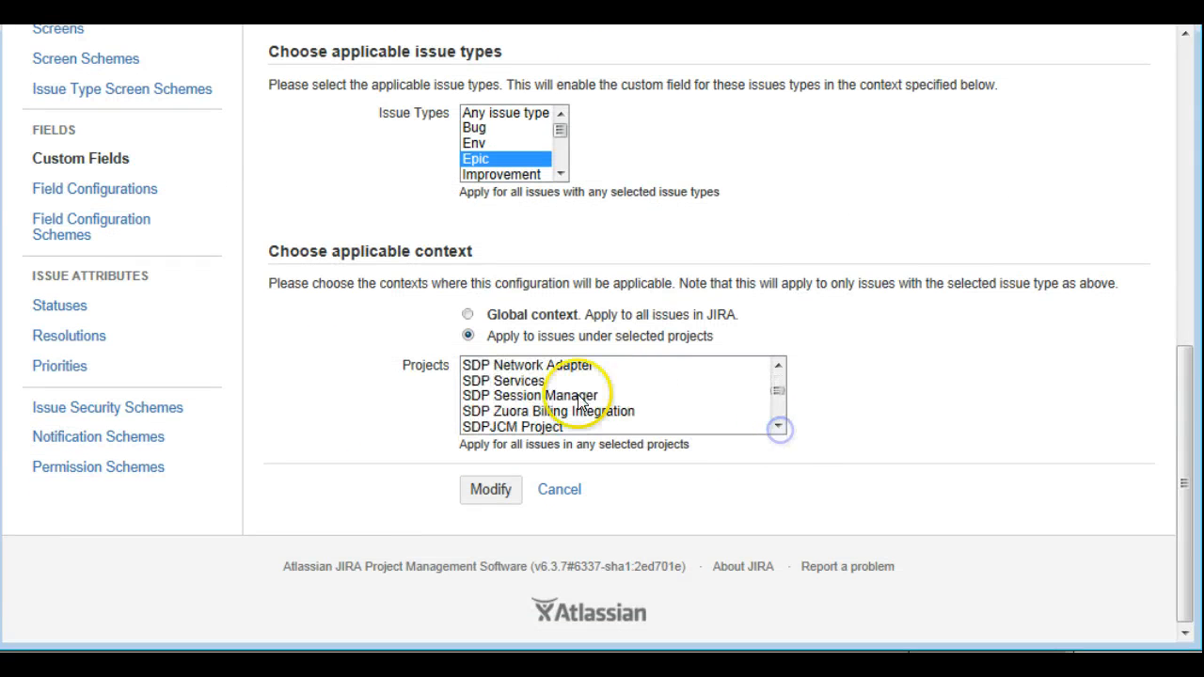
pyautogui.click(655, 397)
pyautogui.press('t')
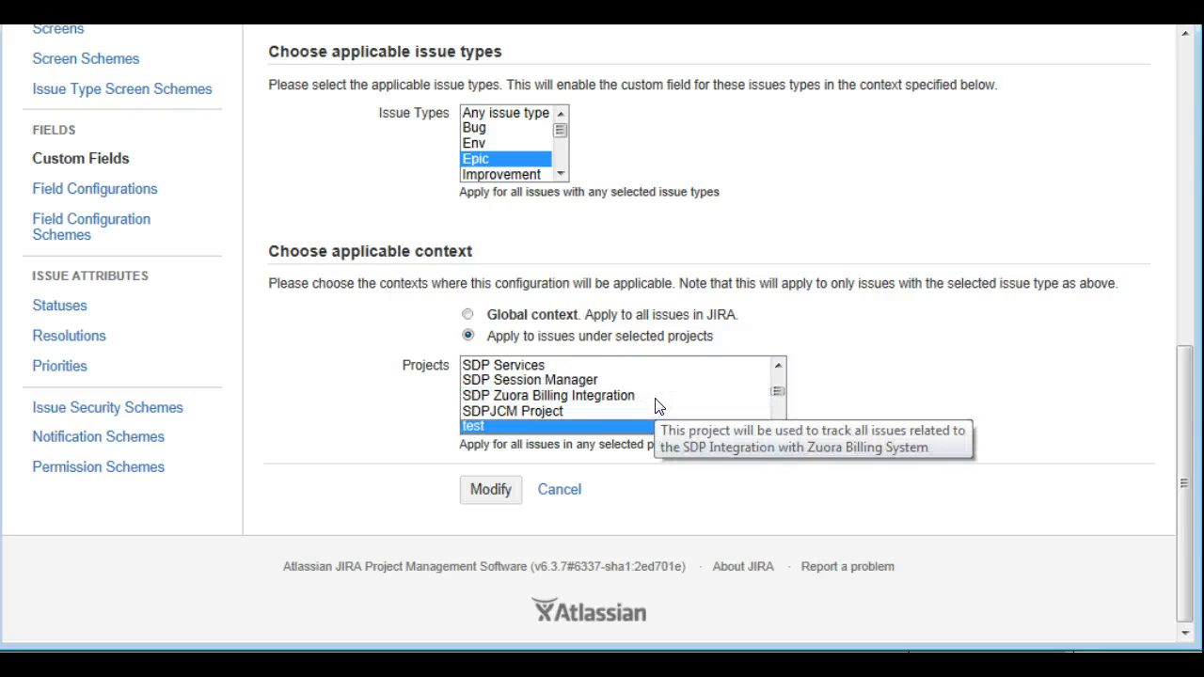
pyautogui.press('t')
pyautogui.scroll(-2, 656, 407)
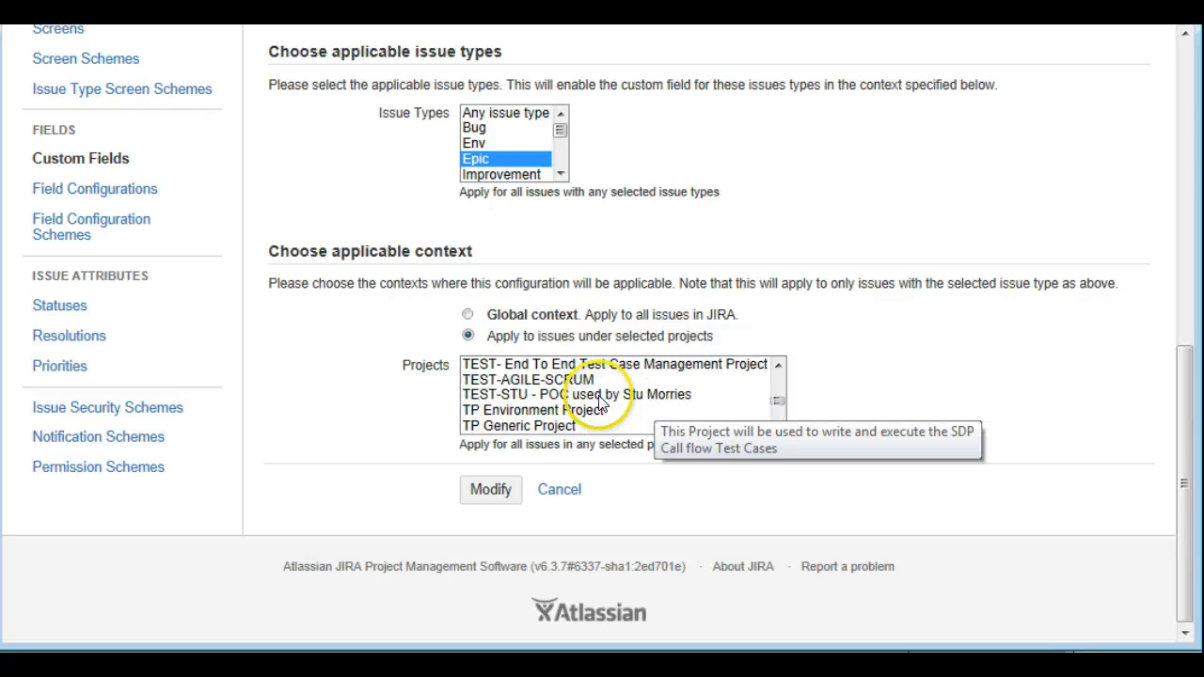
pyautogui.scroll(1, 531, 403)
pyautogui.scroll(2, 532, 403)
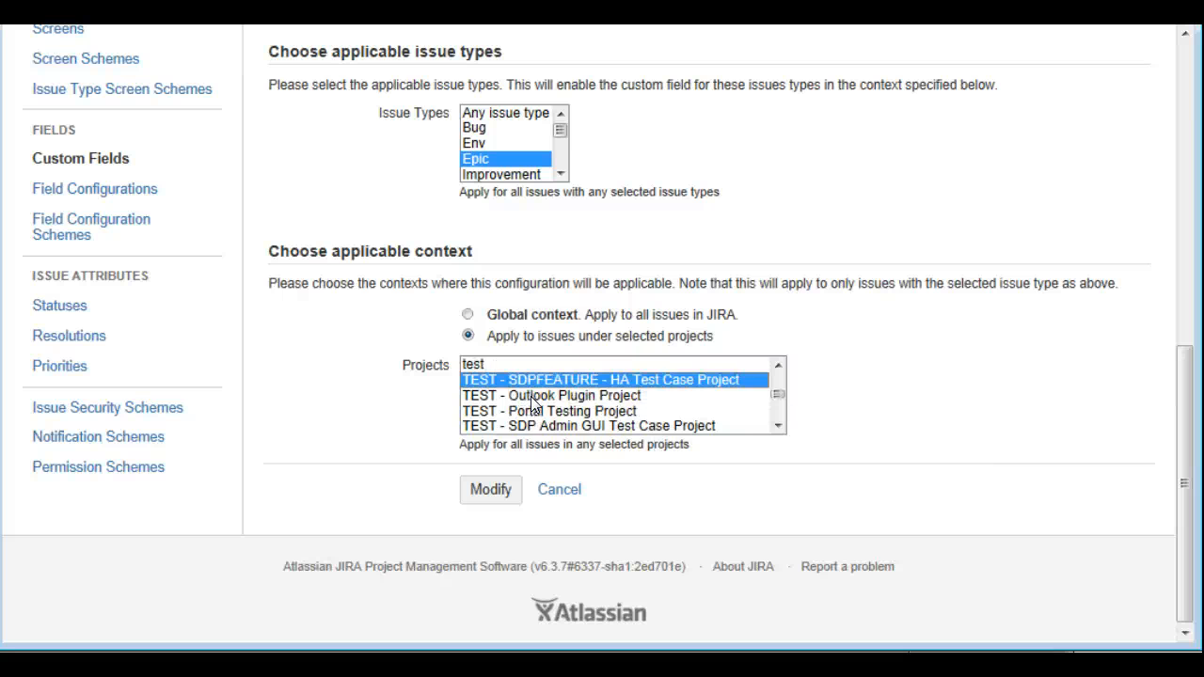
pyautogui.scroll(-2, 533, 403)
pyautogui.click(532, 399)
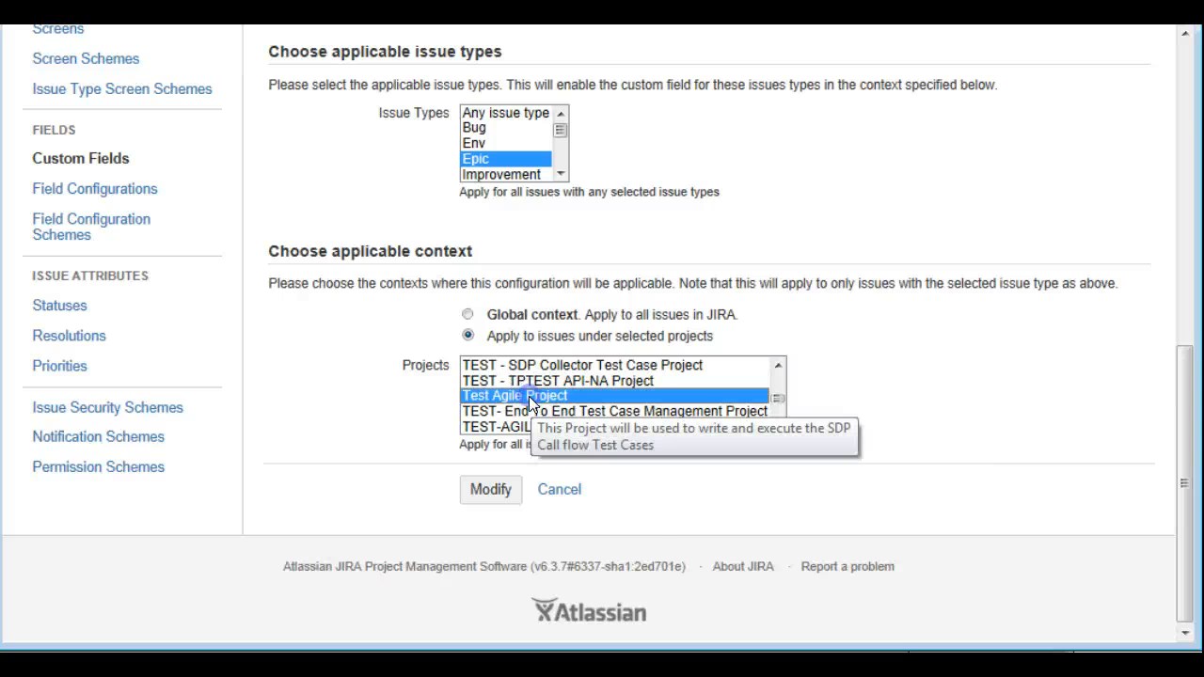
pyautogui.click(488, 491)
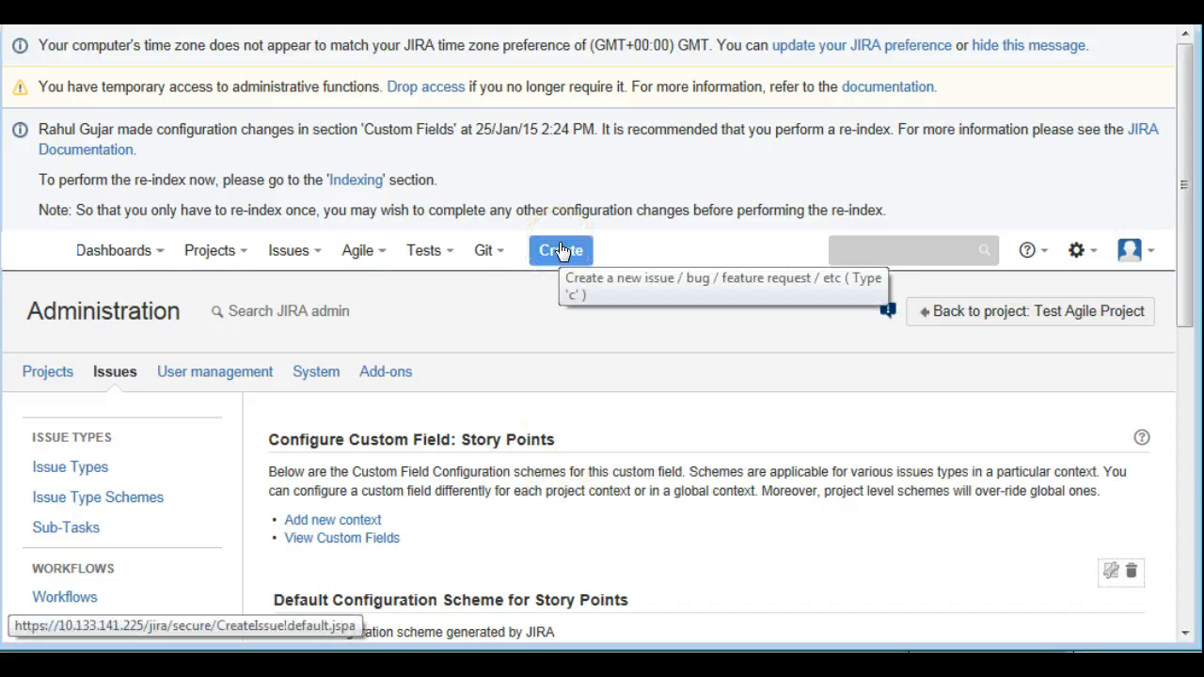
# Go back to Test Agile Project and open the issue creation form for a Story in that project
pyautogui.click(994, 315)
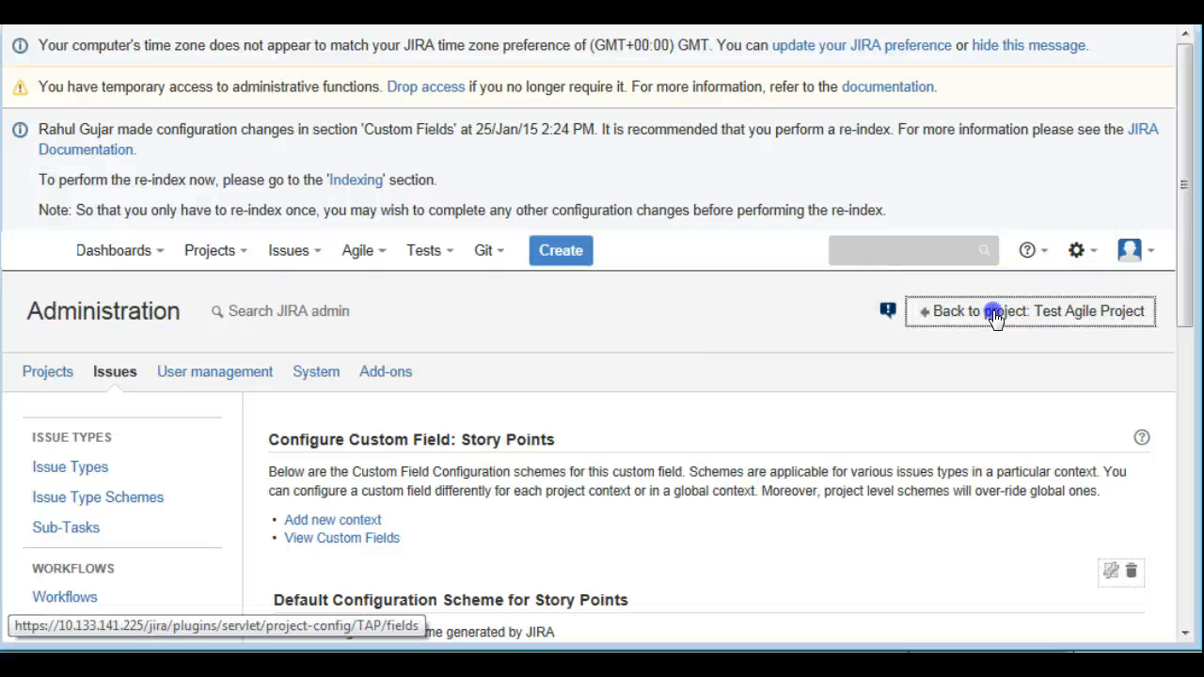
pyautogui.click(1056, 318)
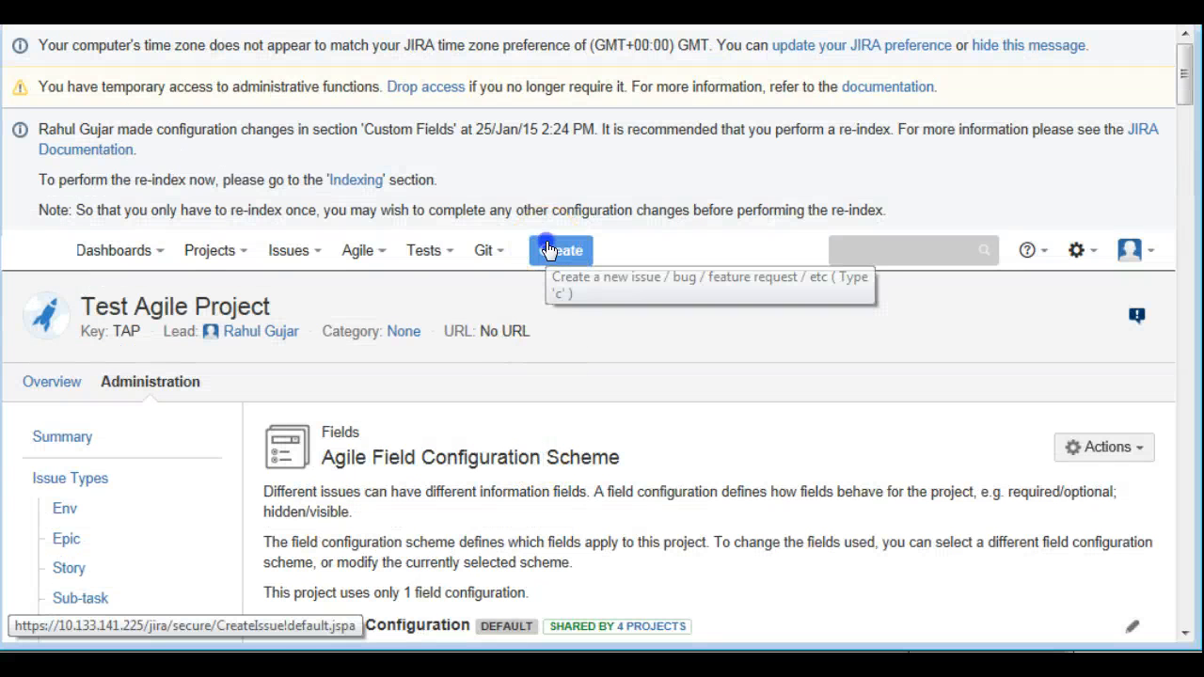
pyautogui.click(548, 249)
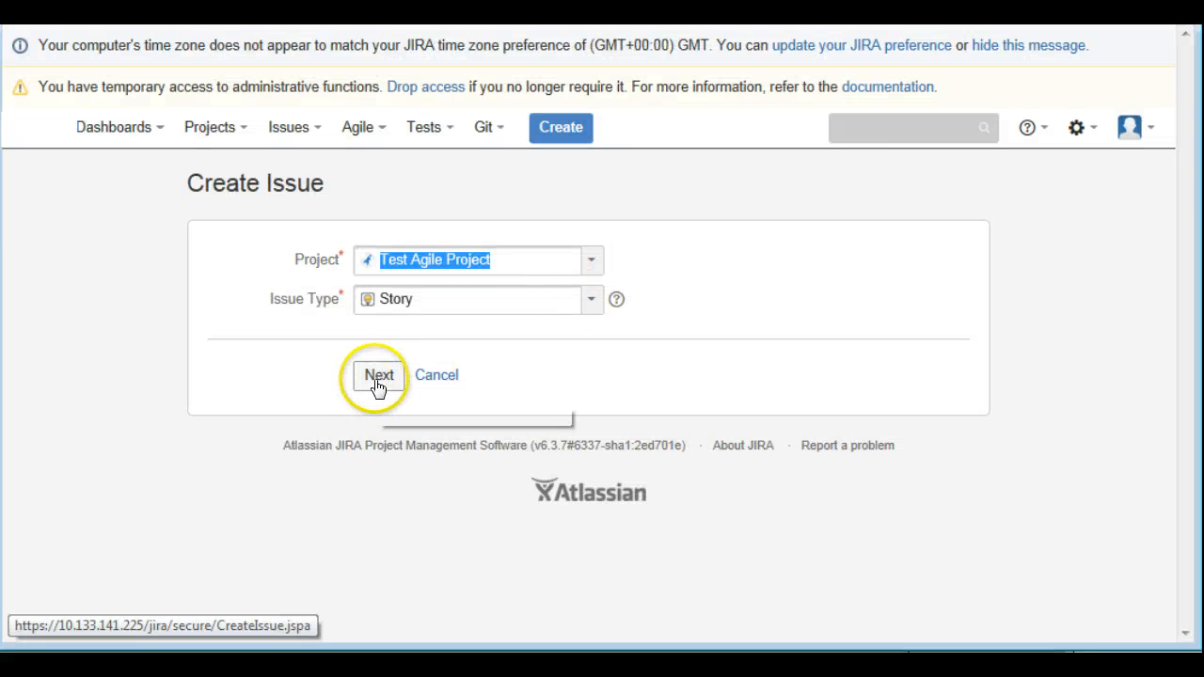
pyautogui.click(377, 377)
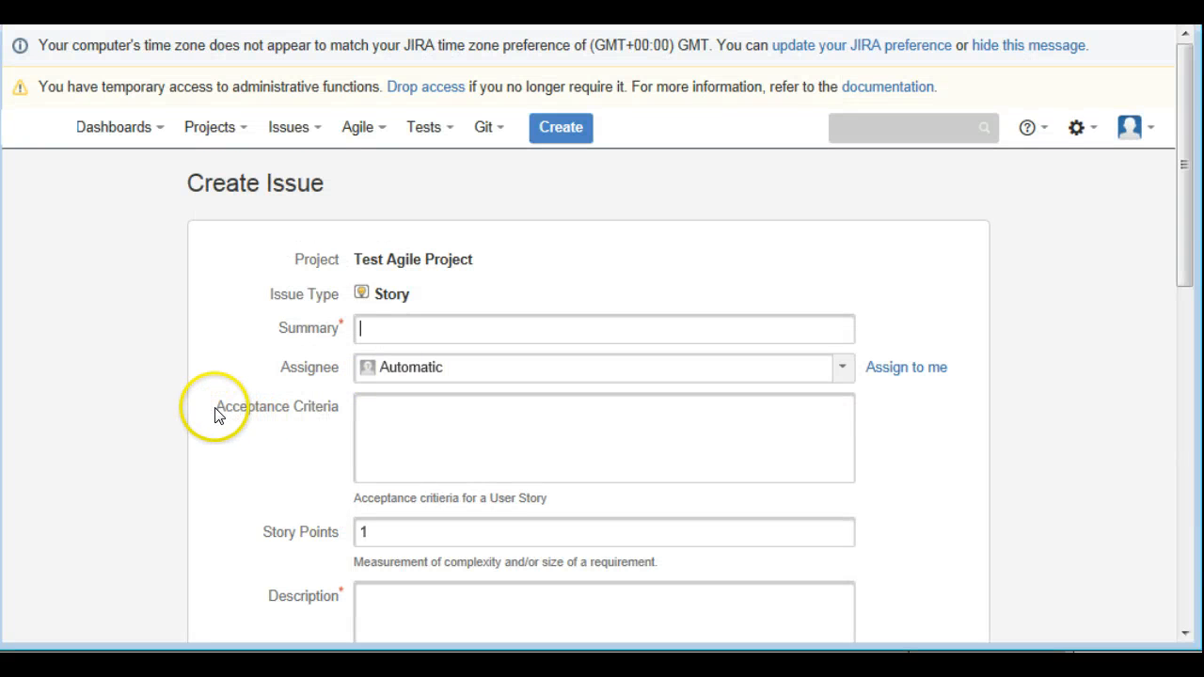
# Examine the Story creation form for the Acceptance Criteria and Story Points fields and the other fields it offers
pyautogui.moveTo(215, 415); pyautogui.dragTo(326, 407)
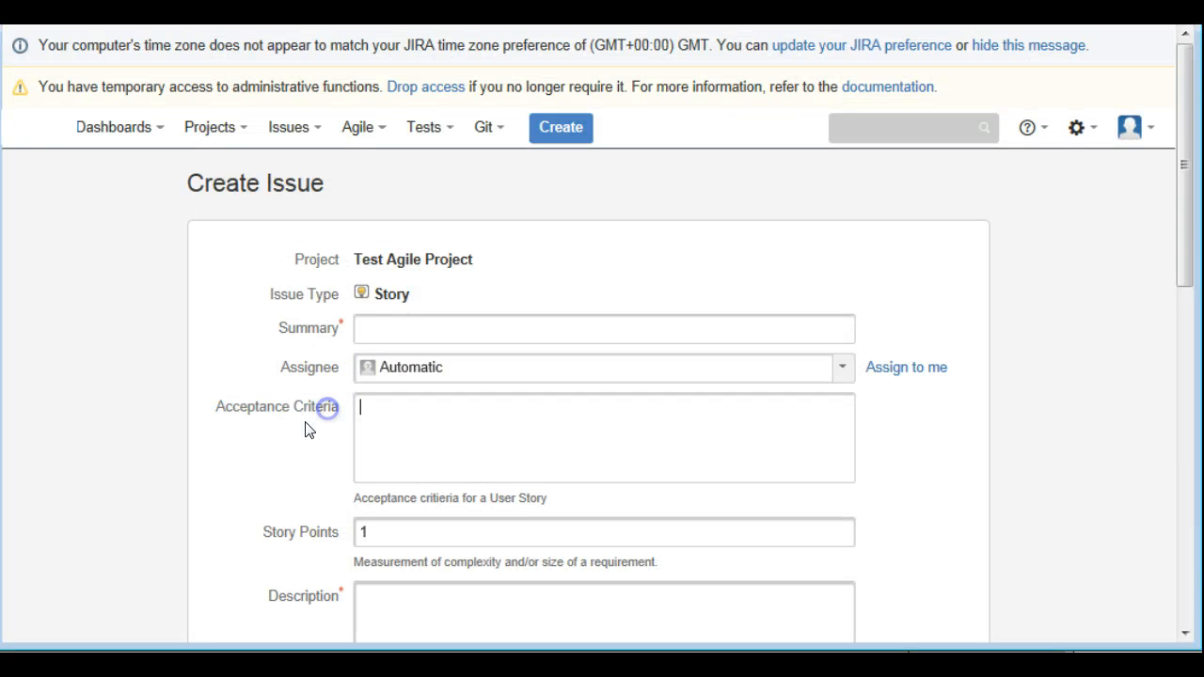
pyautogui.scroll(-2, 295, 425)
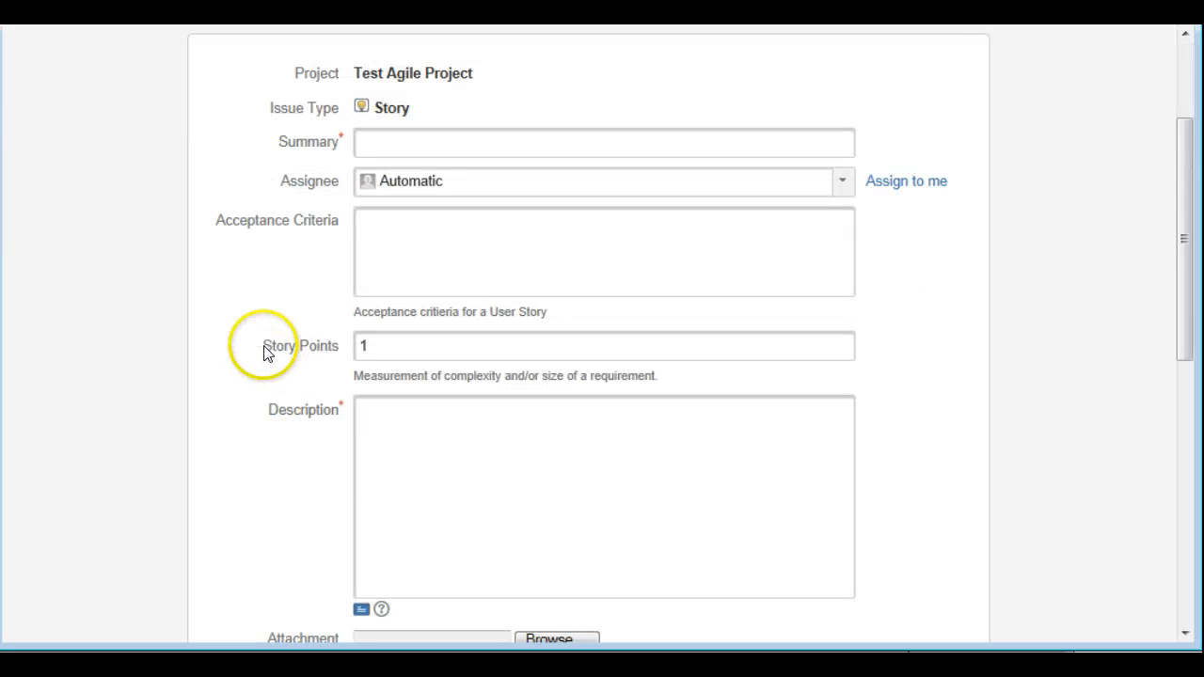
pyautogui.moveTo(266, 350); pyautogui.dragTo(329, 359)
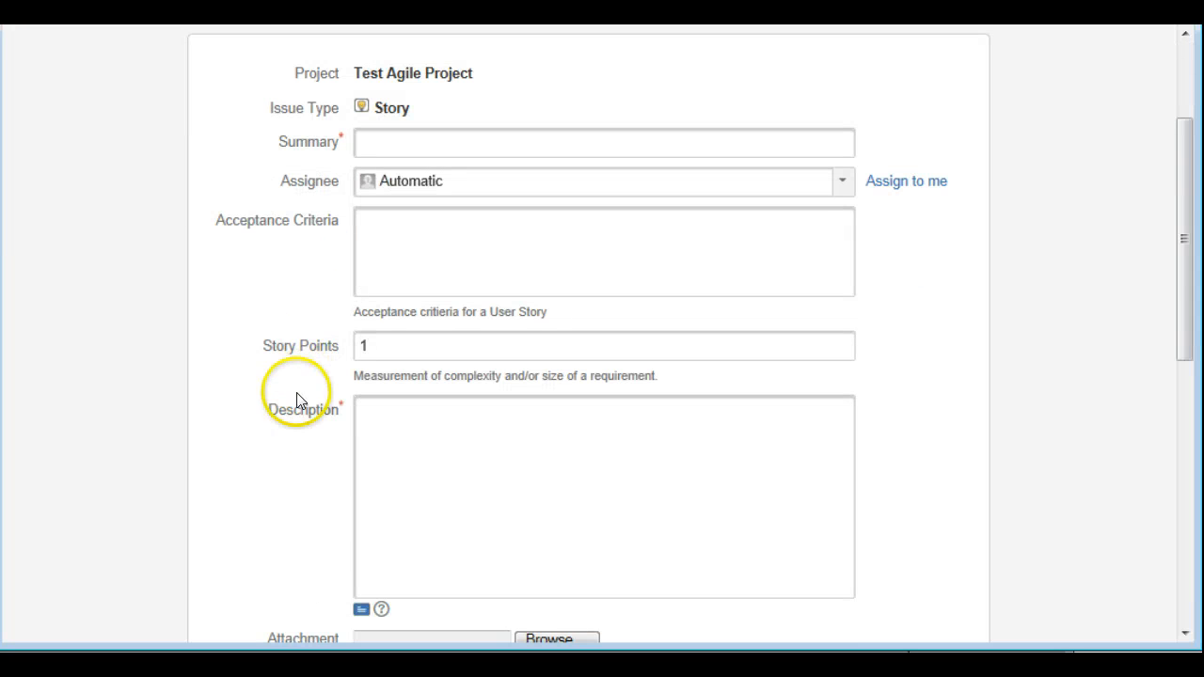
pyautogui.scroll(-3, 296, 392)
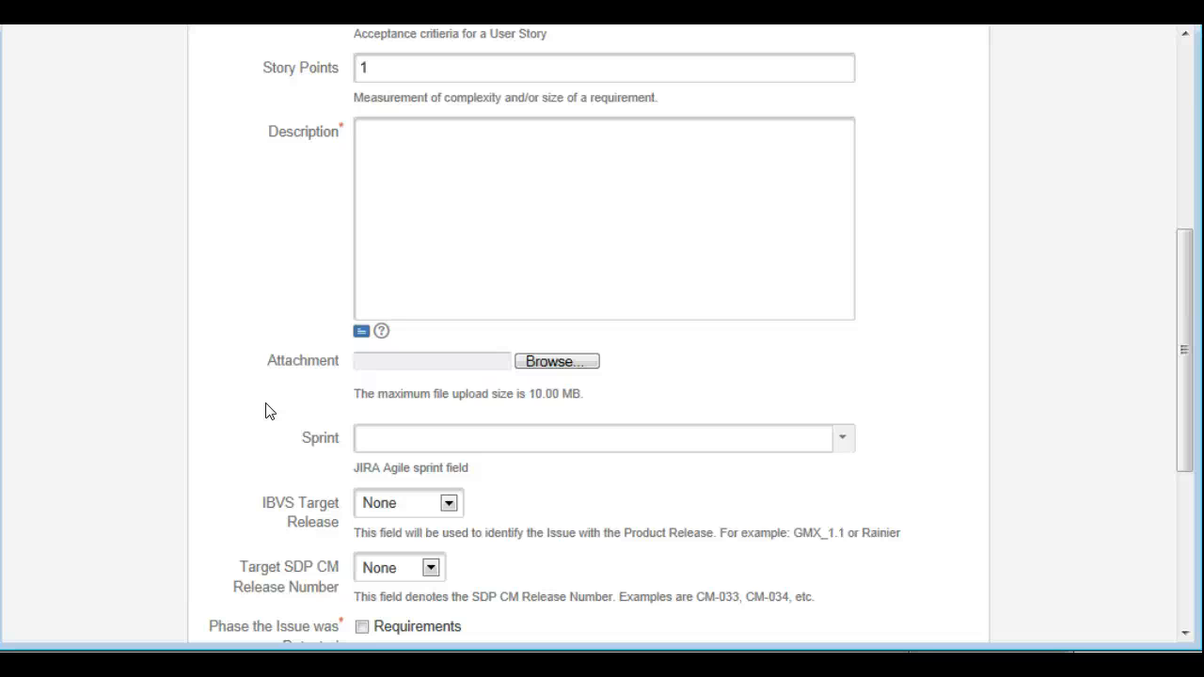
pyautogui.click(258, 413)
pyautogui.scroll(2, 277, 417)
pyautogui.click(292, 432)
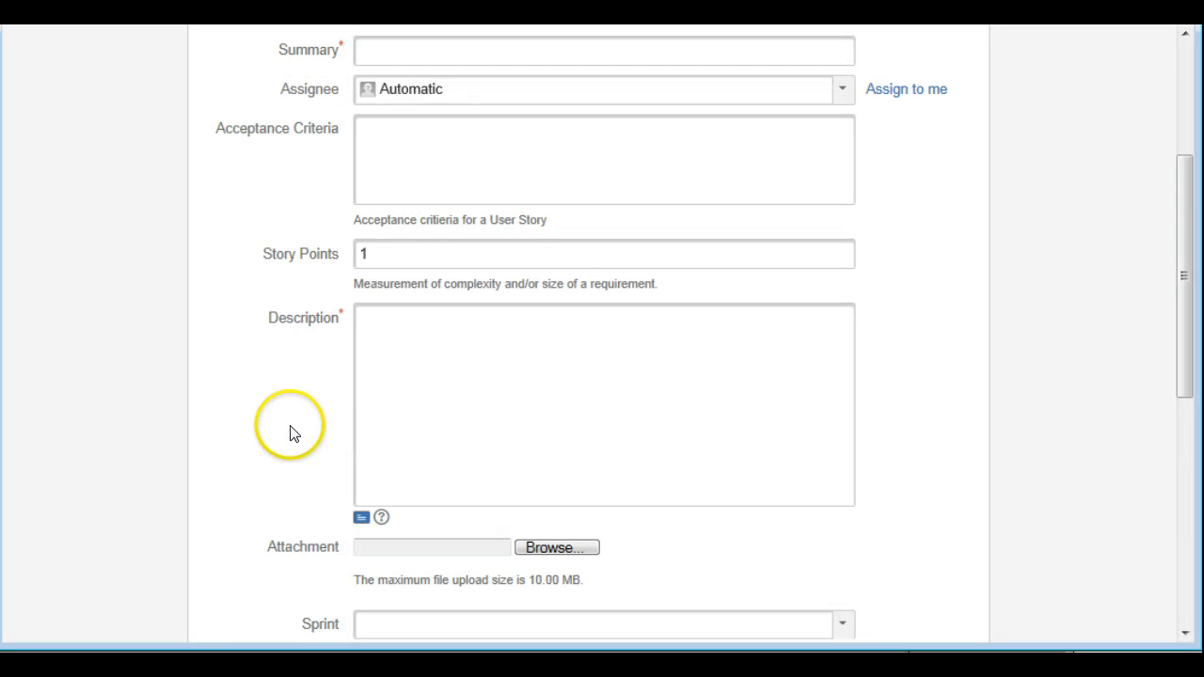
pyautogui.scroll(3, 292, 434)
pyautogui.click(297, 406)
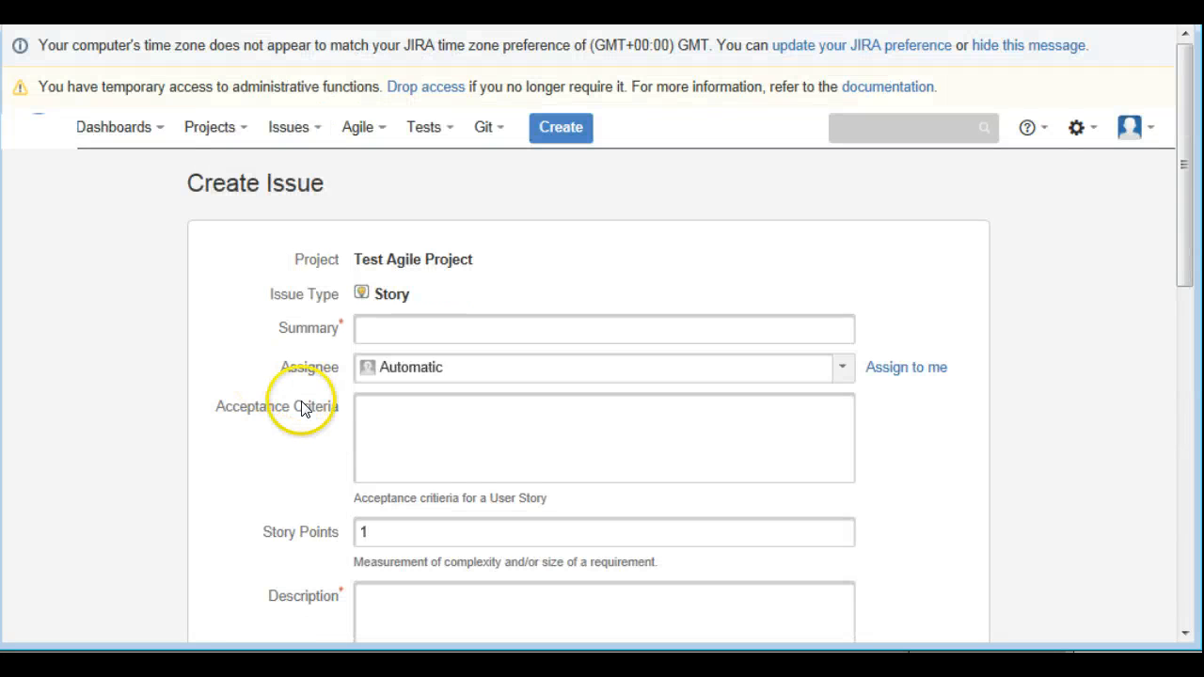